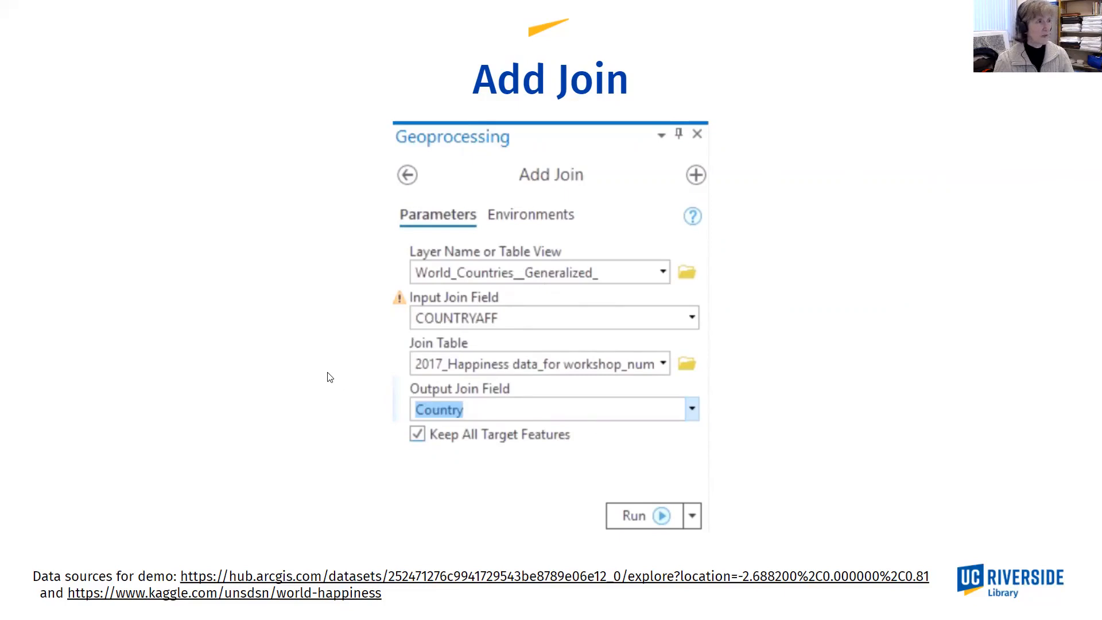
- Leave the slideshow, switch to ArcGIS Pro and open the attribute table of the World_Countries__Generalized_ layer
key(Escape)
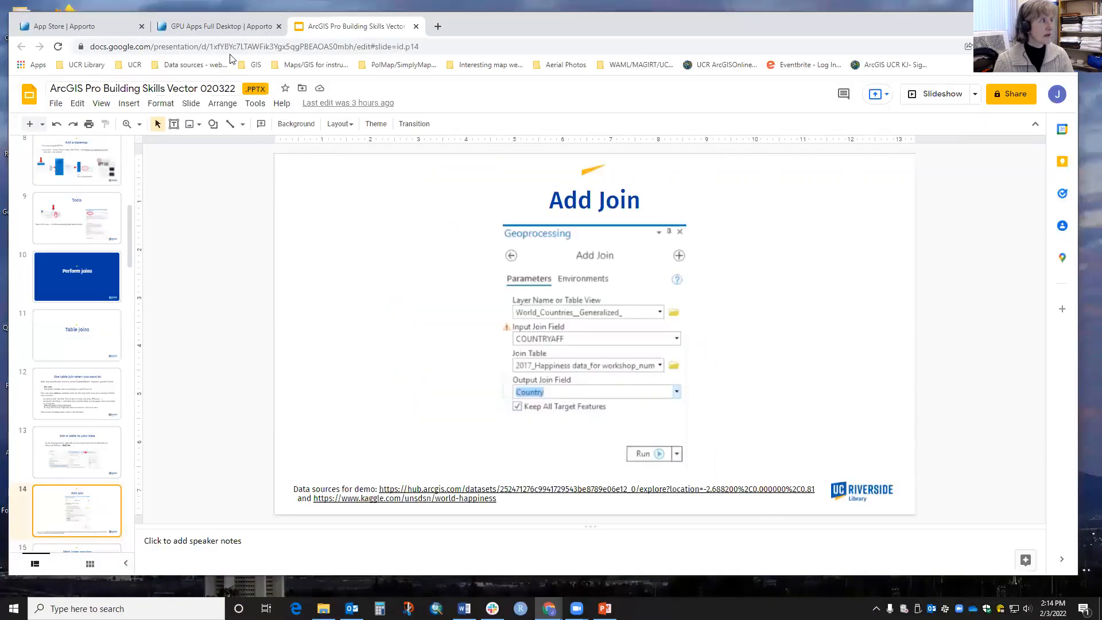
click(225, 27)
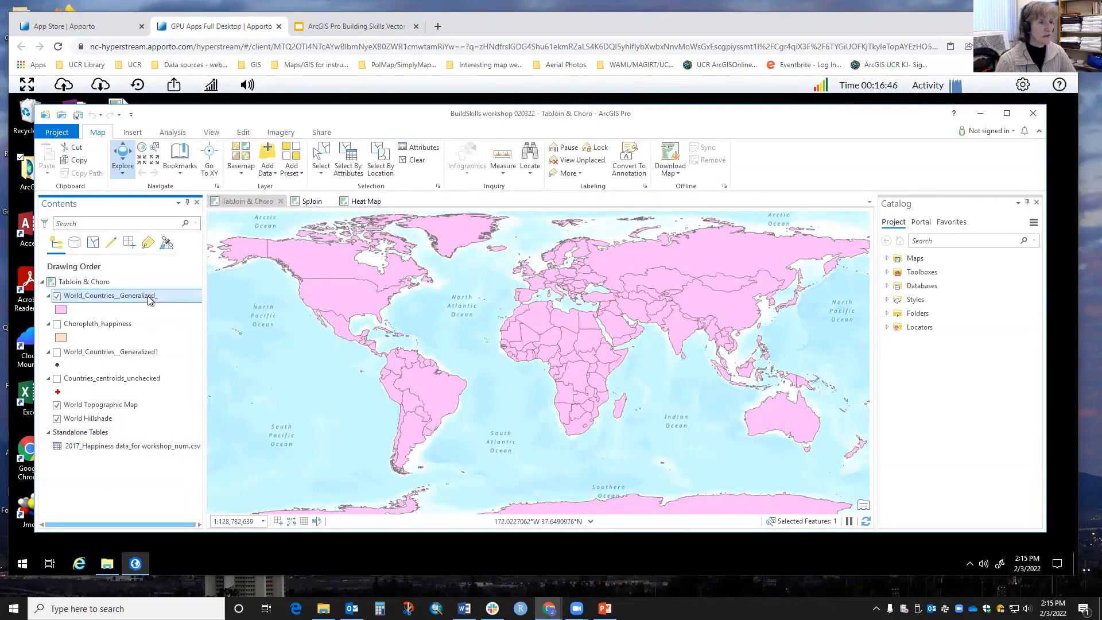
right_click(148, 300)
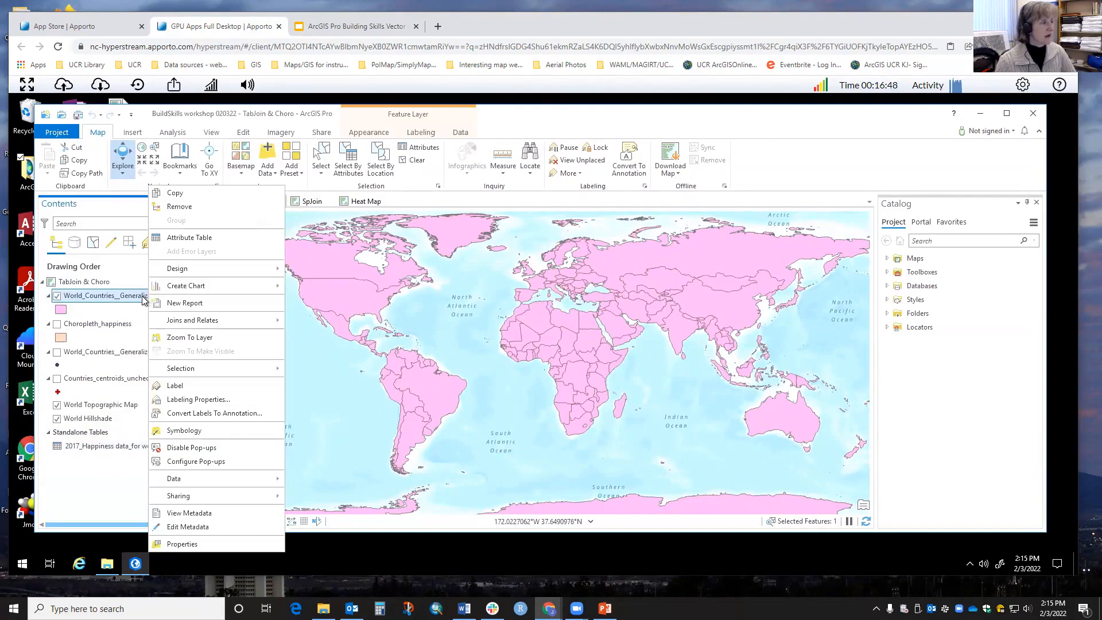
click(193, 238)
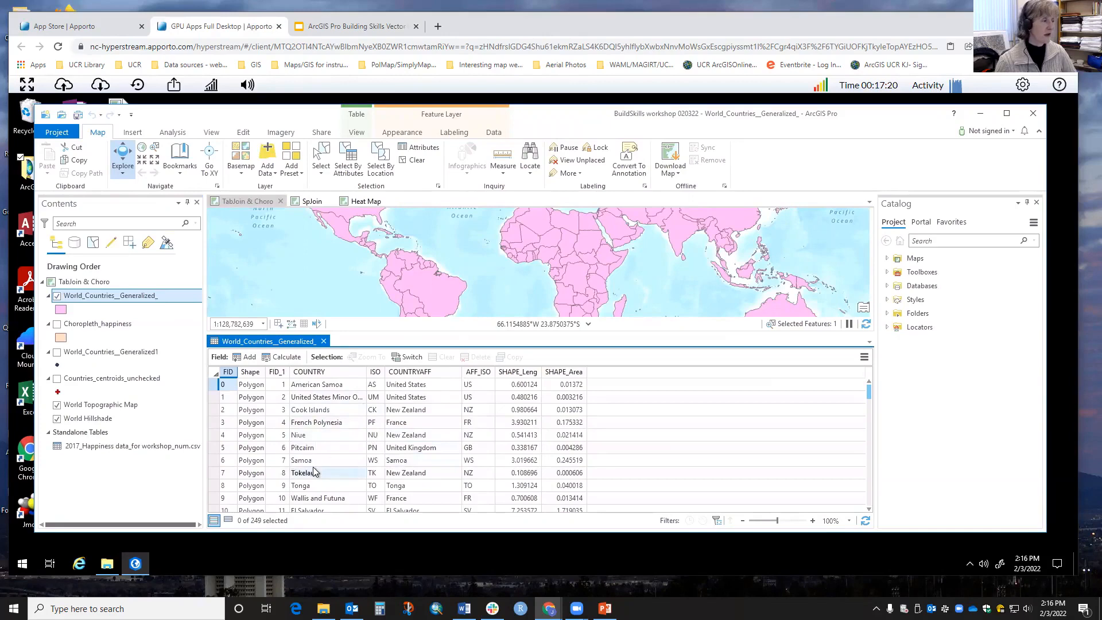
- Open the standalone 2017_Happiness data_for workshop_num.csv table and look through the country names in its Country field
right_click(163, 449)
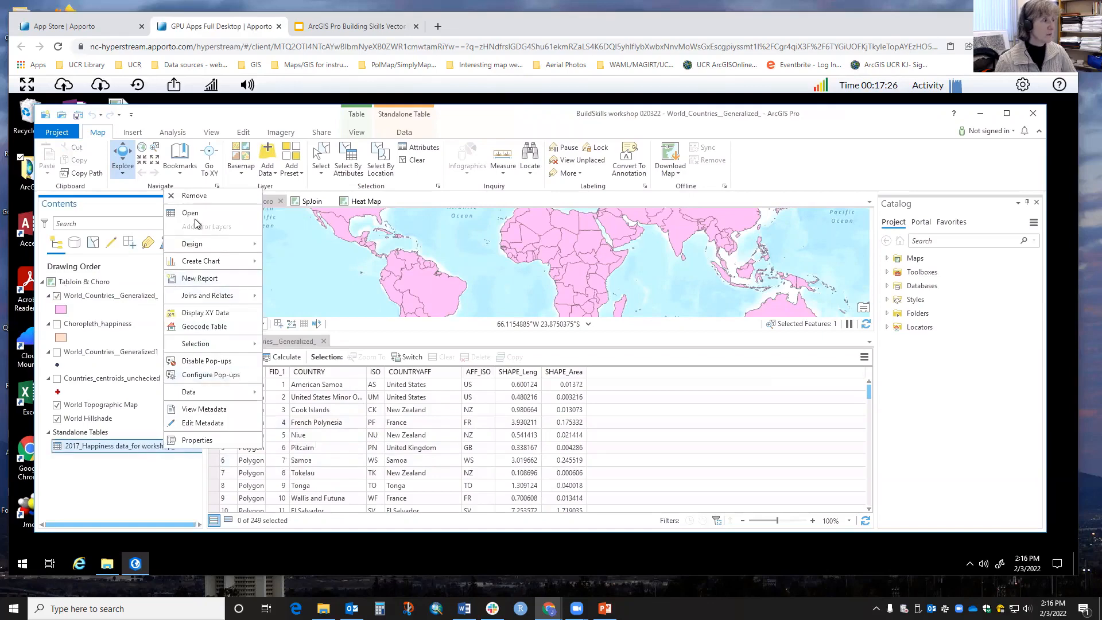
click(195, 215)
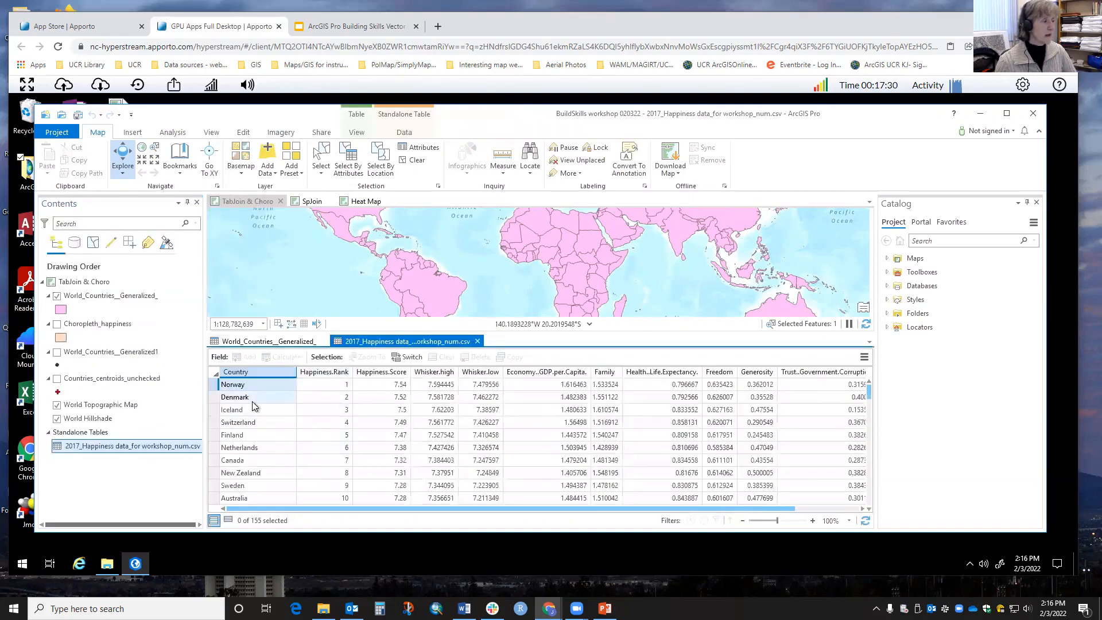
scroll(251, 406, down, 7)
scroll(250, 409, down, 12)
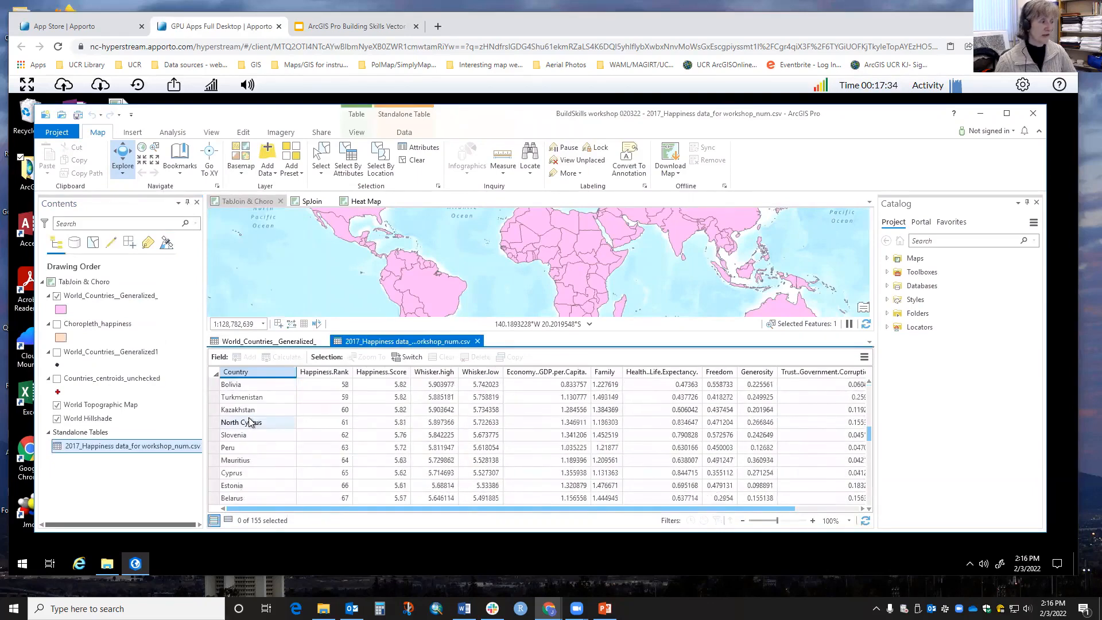
scroll(251, 424, down, 4)
scroll(251, 424, up, 4)
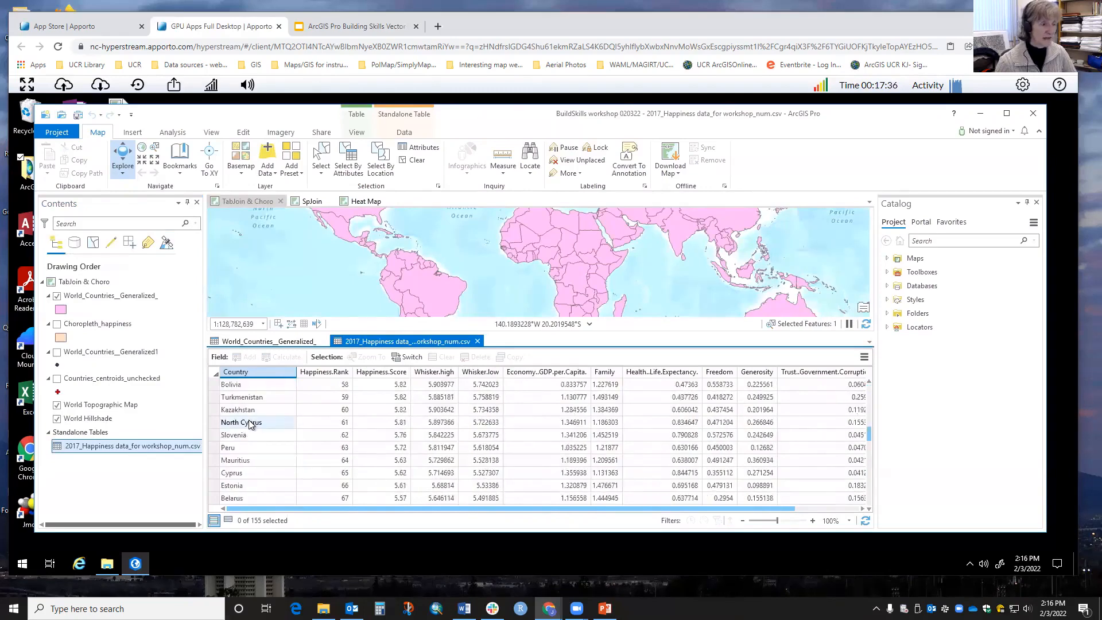
scroll(249, 423, up, 13)
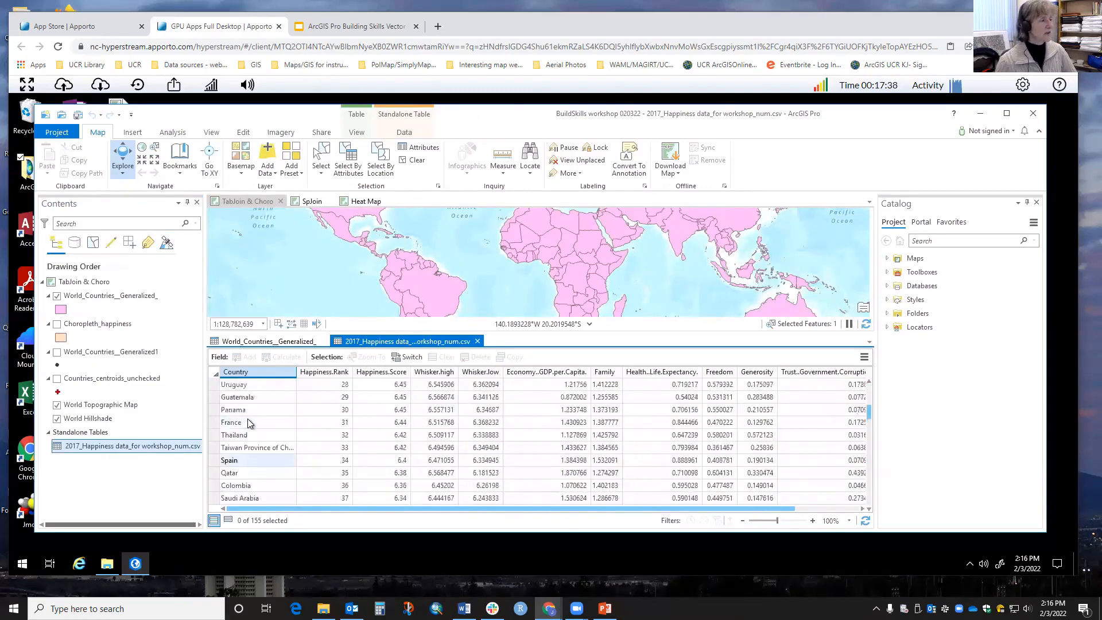
scroll(247, 422, up, 6)
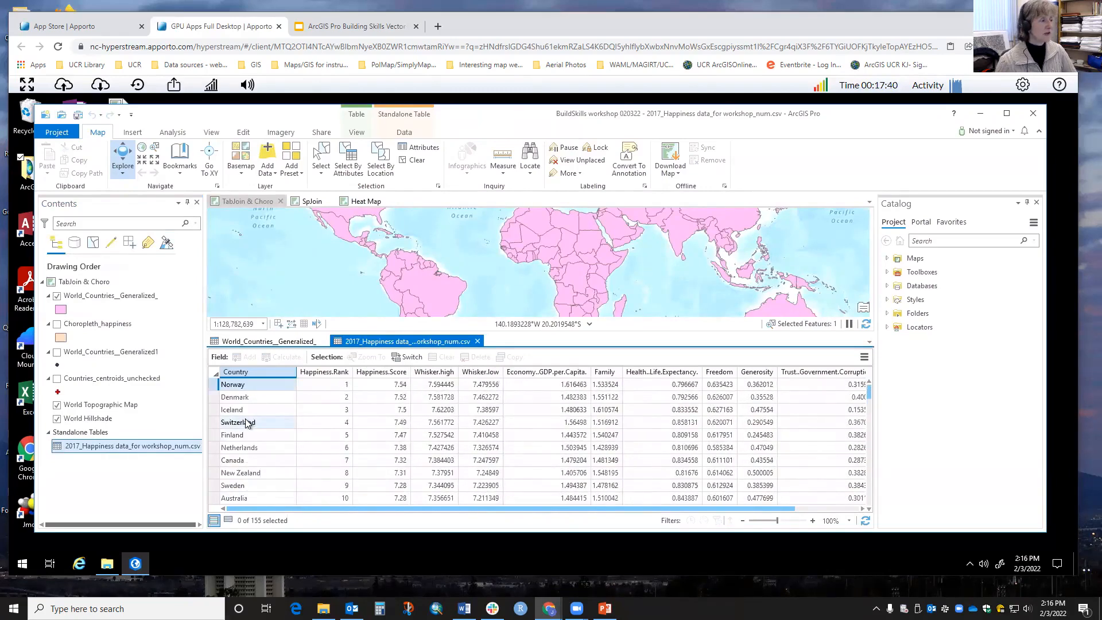
- Review the country fields in the World_Countries__Generalized_ table again, and close both open tables
click(275, 343)
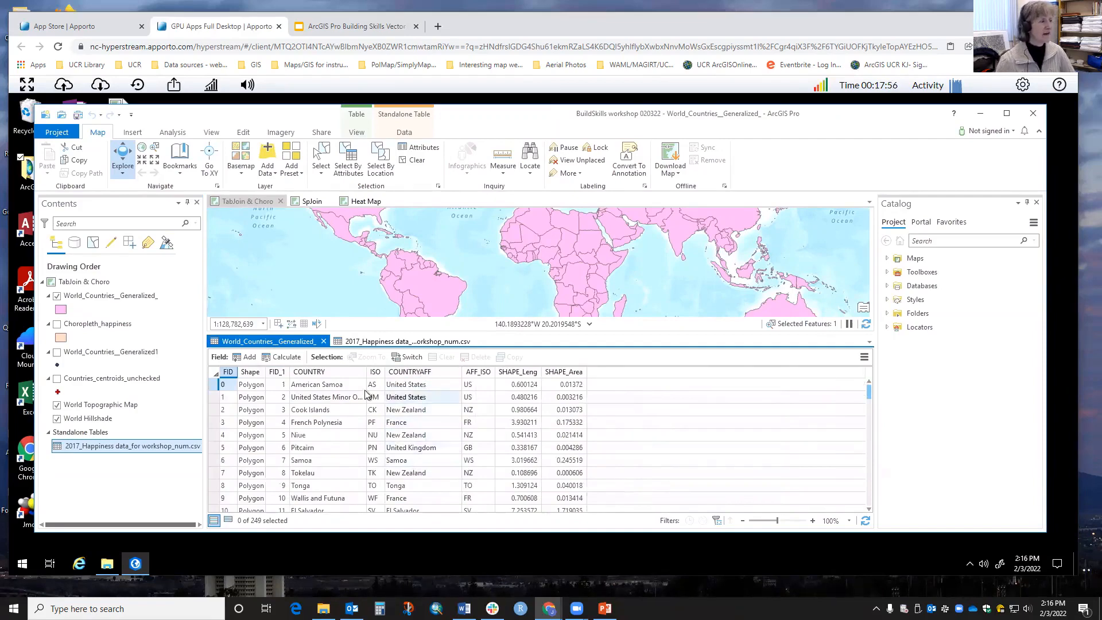
click(324, 342)
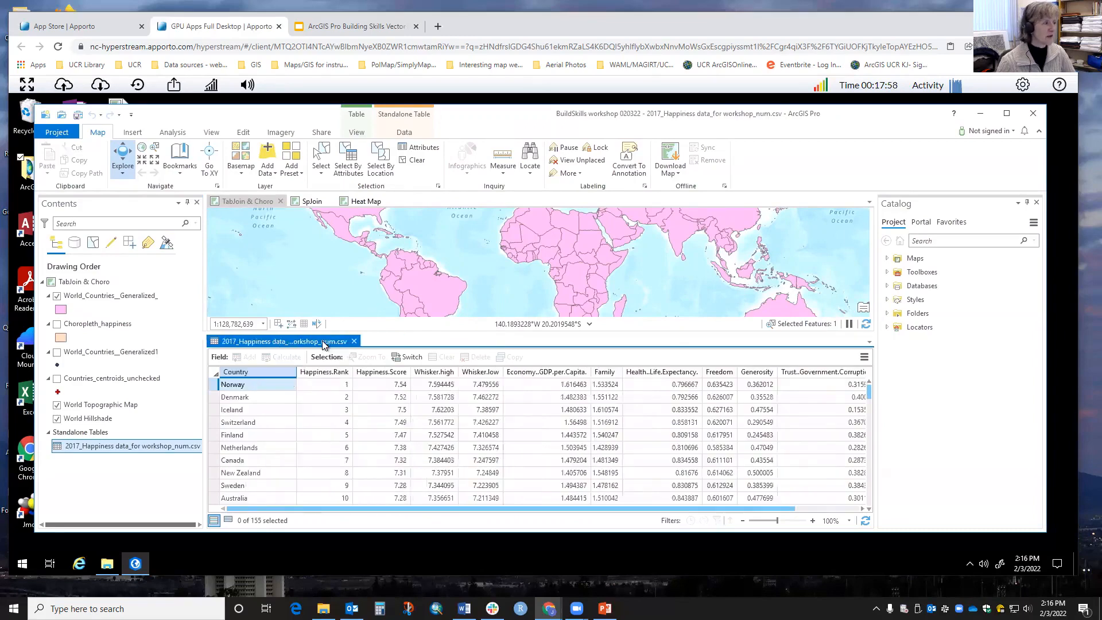
click(354, 341)
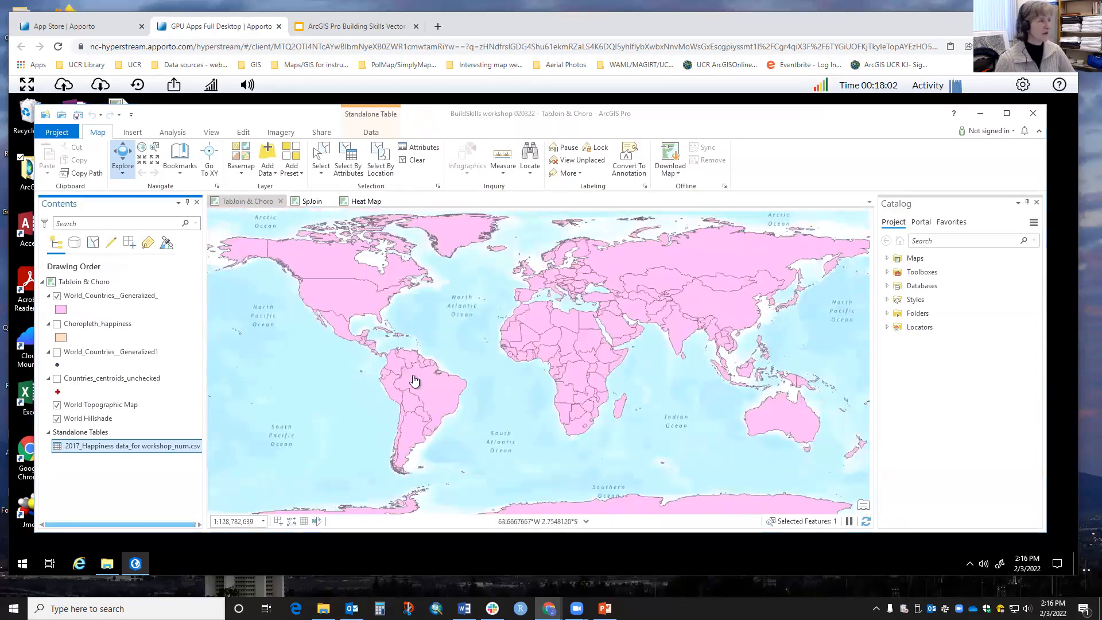
- Join the 2017_Happiness data table to World_Countries__Generalized_ with Add Join, matching COUNTRYAFF to Country and keeping all target features
right_click(147, 299)
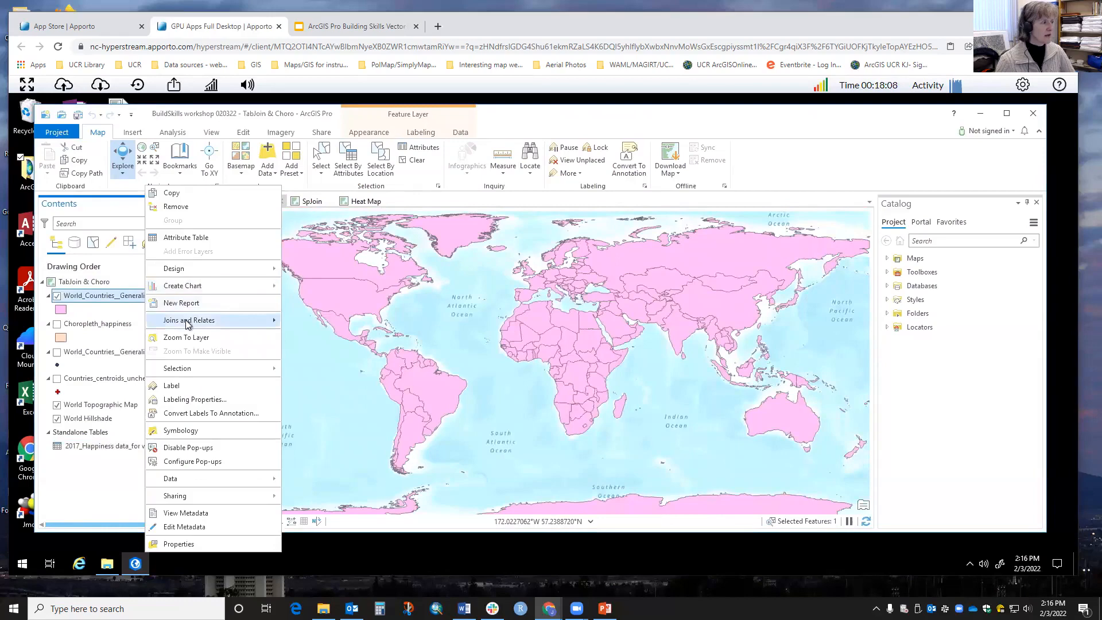
mouse_move(188, 325)
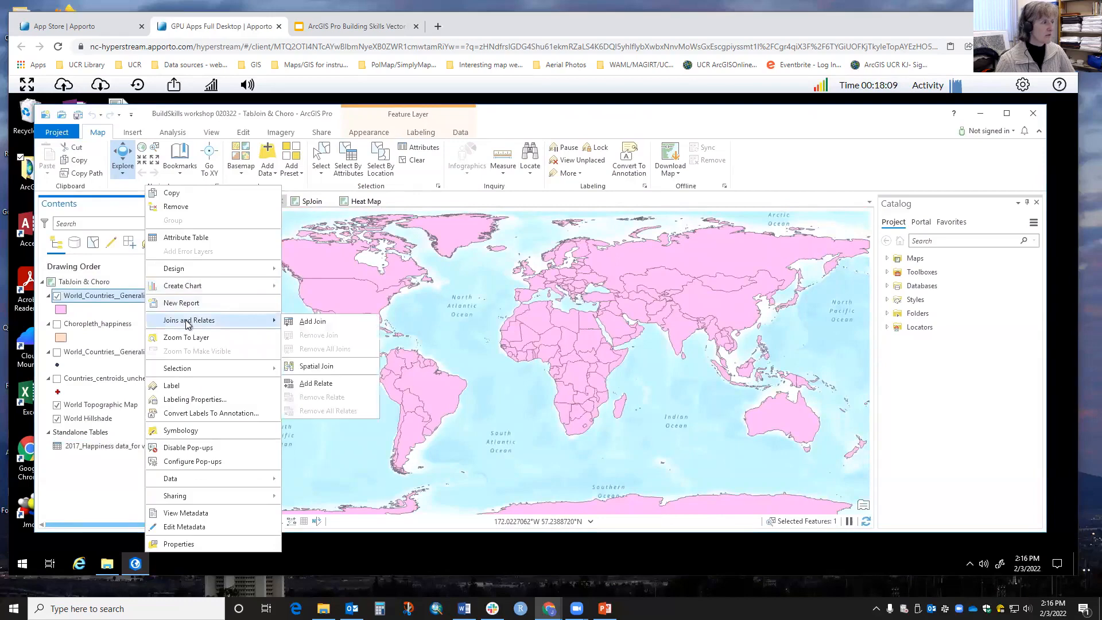
click(315, 324)
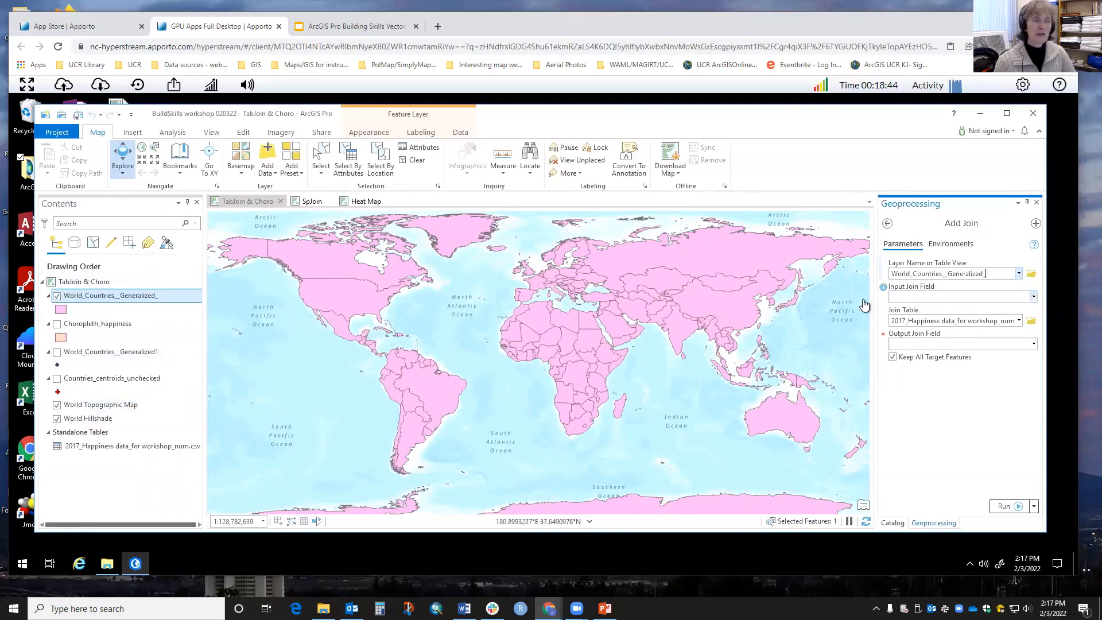
click(1034, 297)
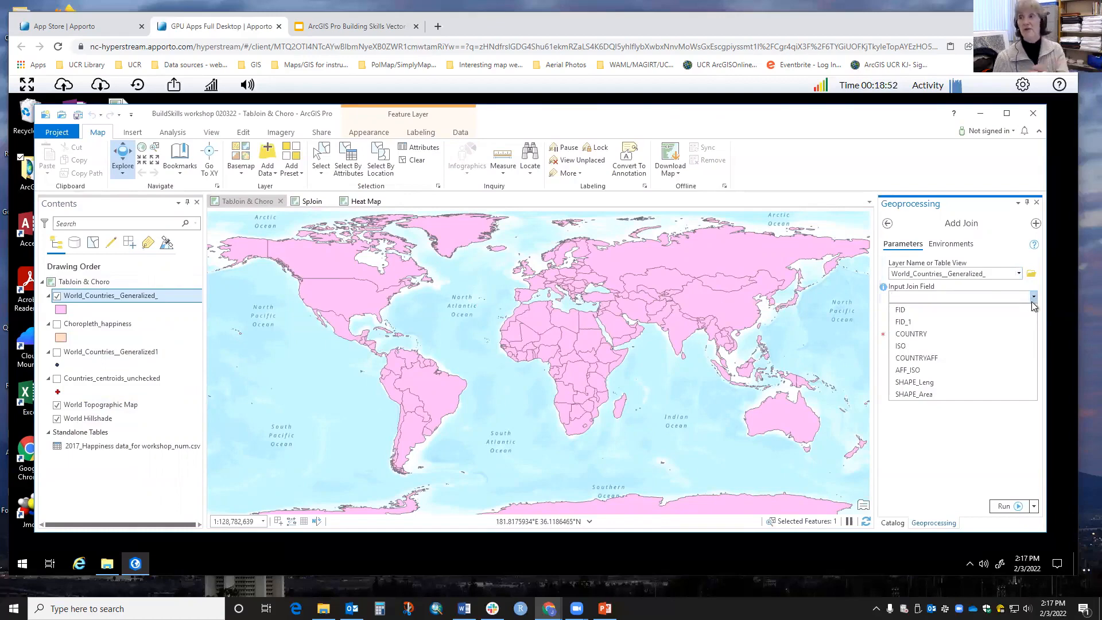
click(926, 358)
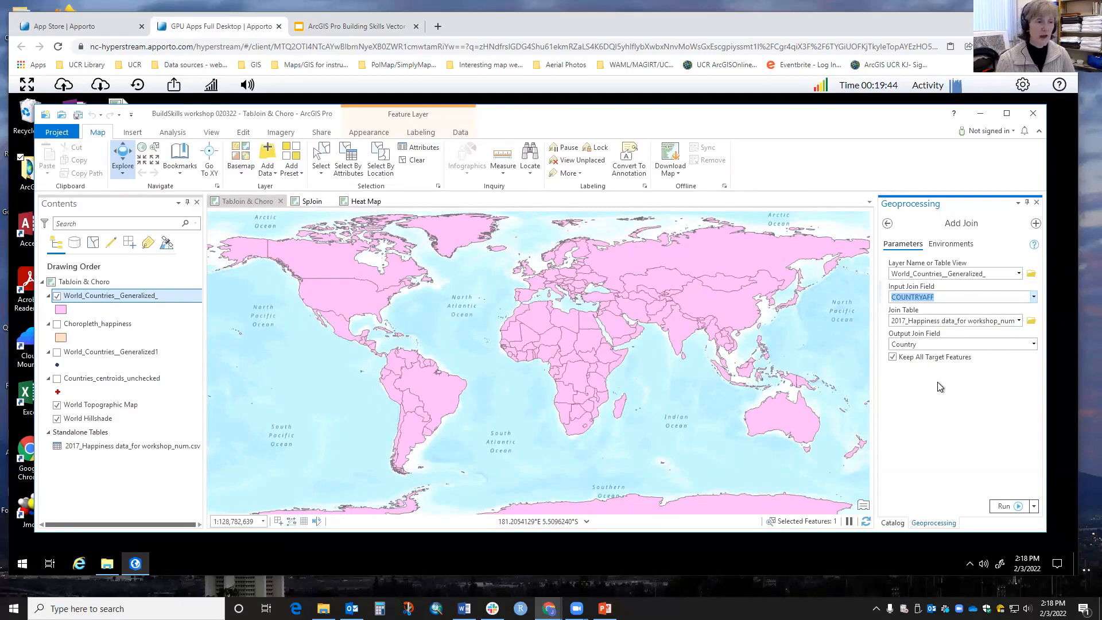
click(1005, 506)
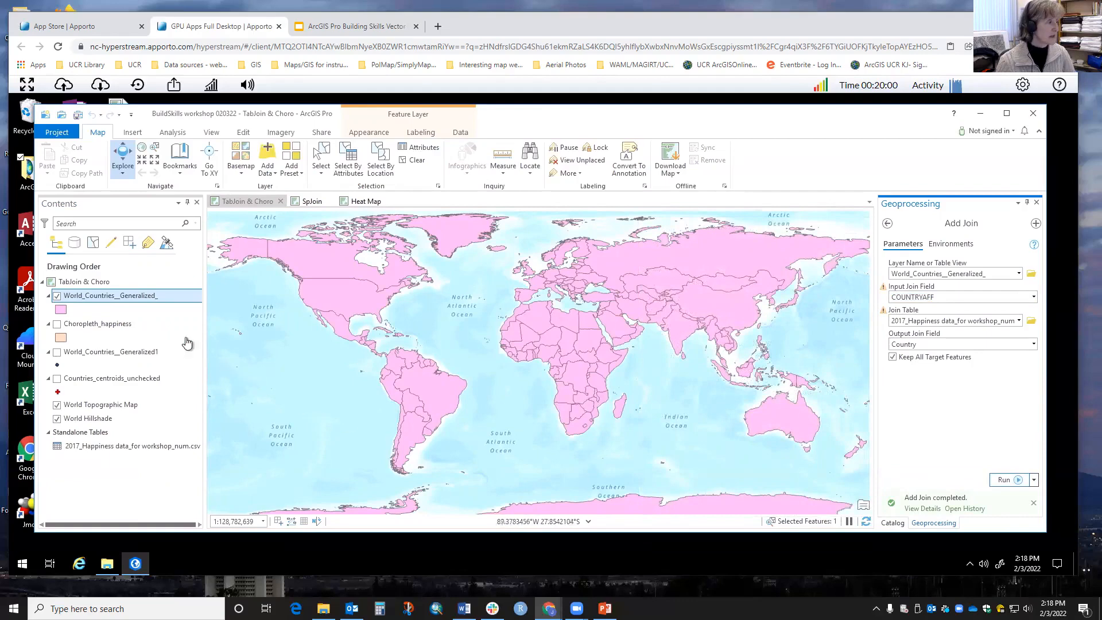
- Examine the joined happiness fields in the World_Countries__Generalized_ attribute table, and close the table
right_click(118, 301)
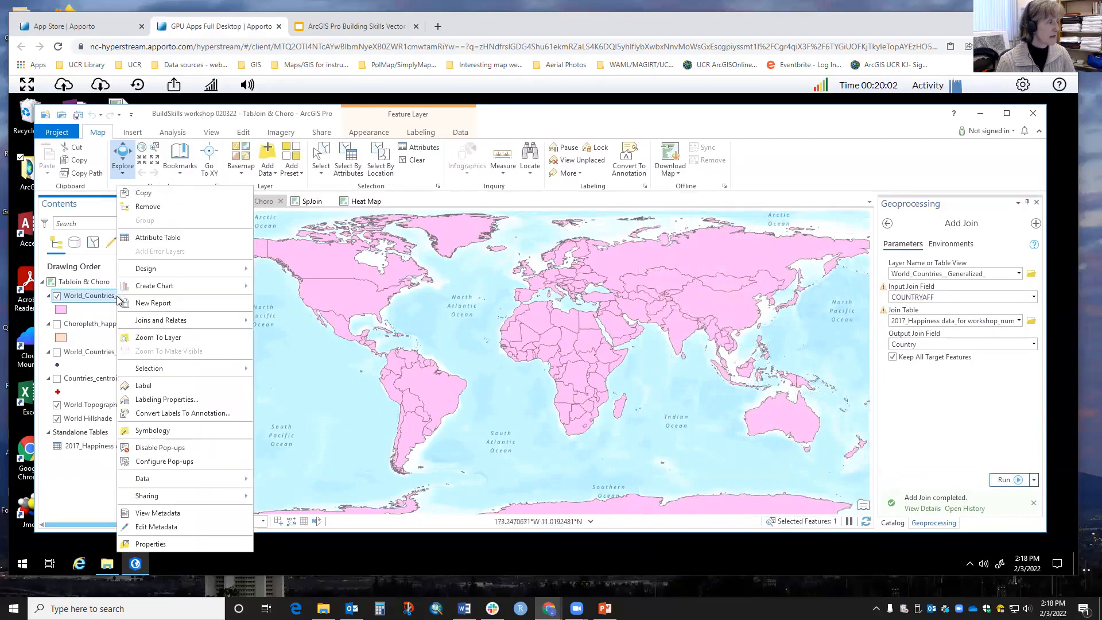
click(154, 239)
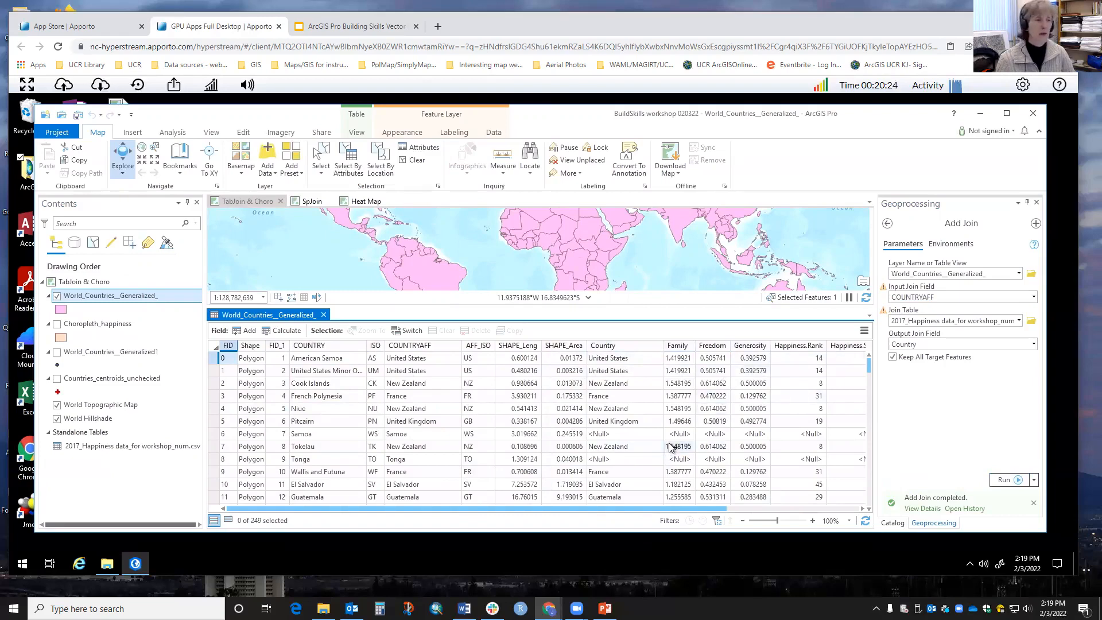
click(324, 317)
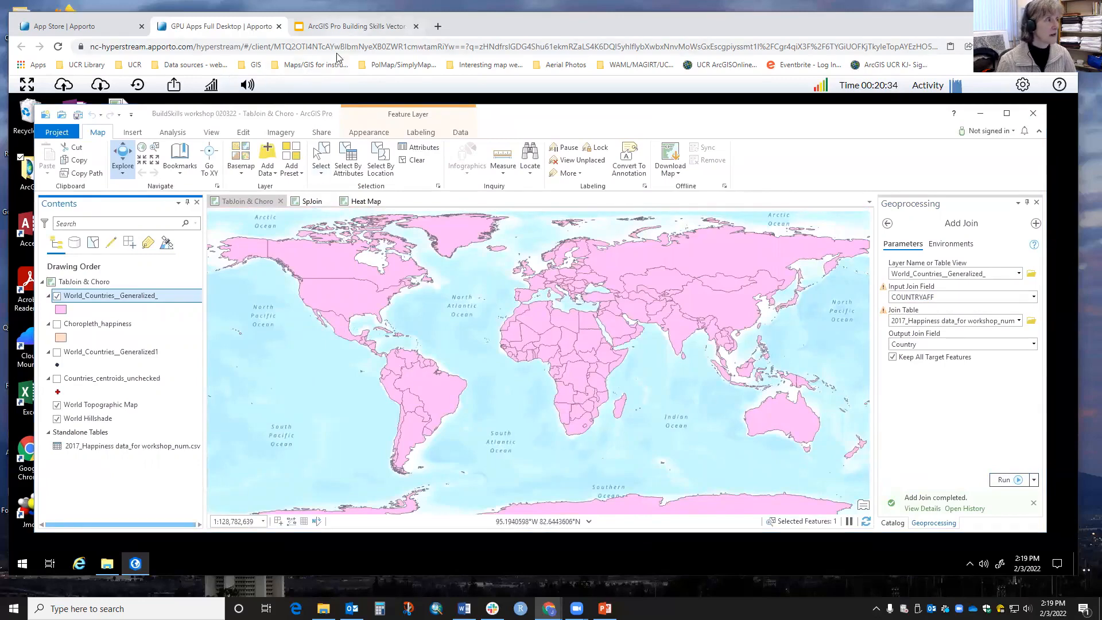
- Switch to the Google Slides presentation, resume the slideshow at the Add Join slide and advance to the Field index warning slide
click(138, 23)
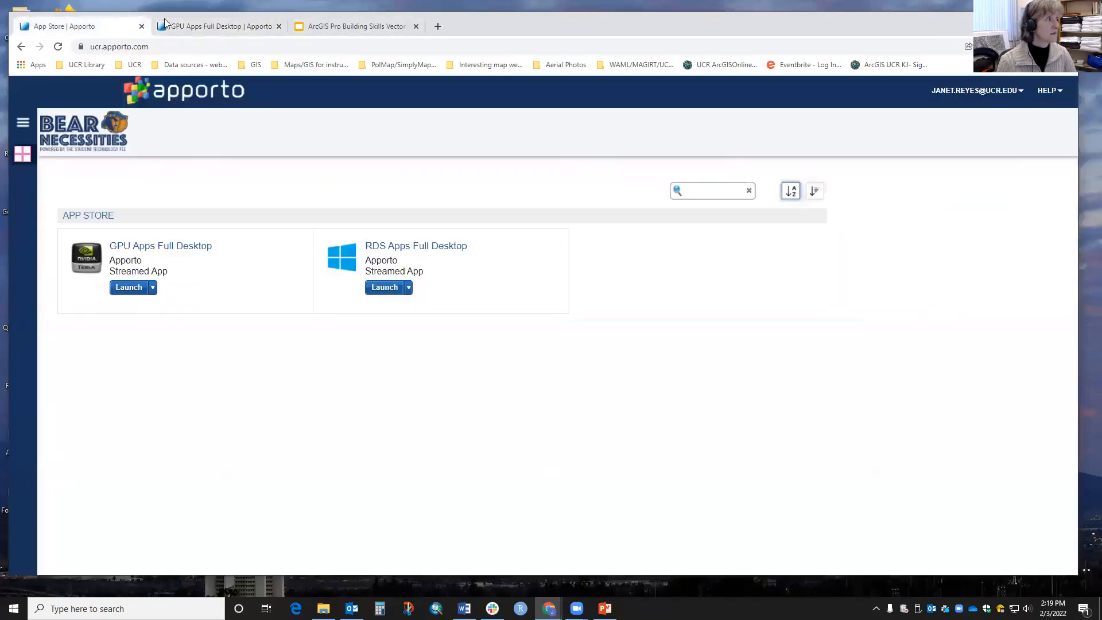
click(239, 28)
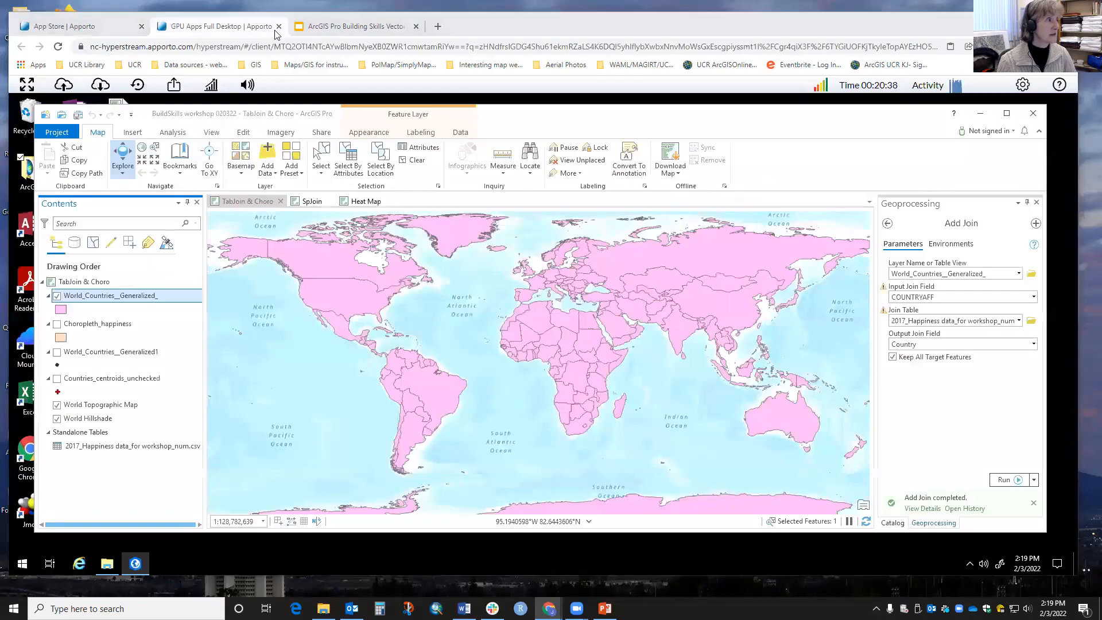
double_click(866, 22)
click(362, 46)
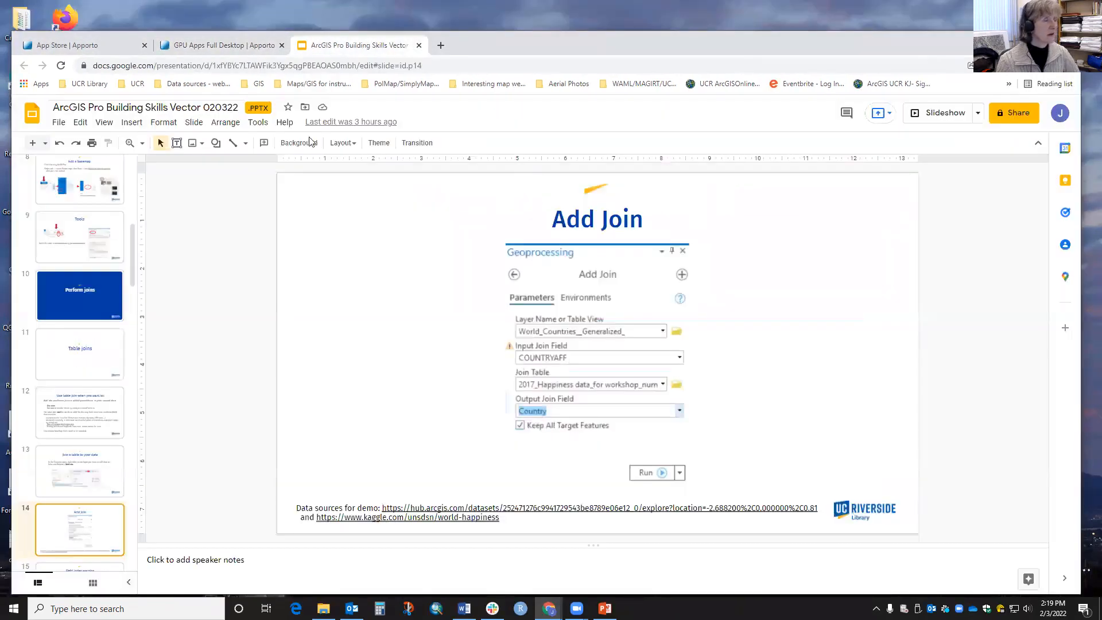
click(942, 118)
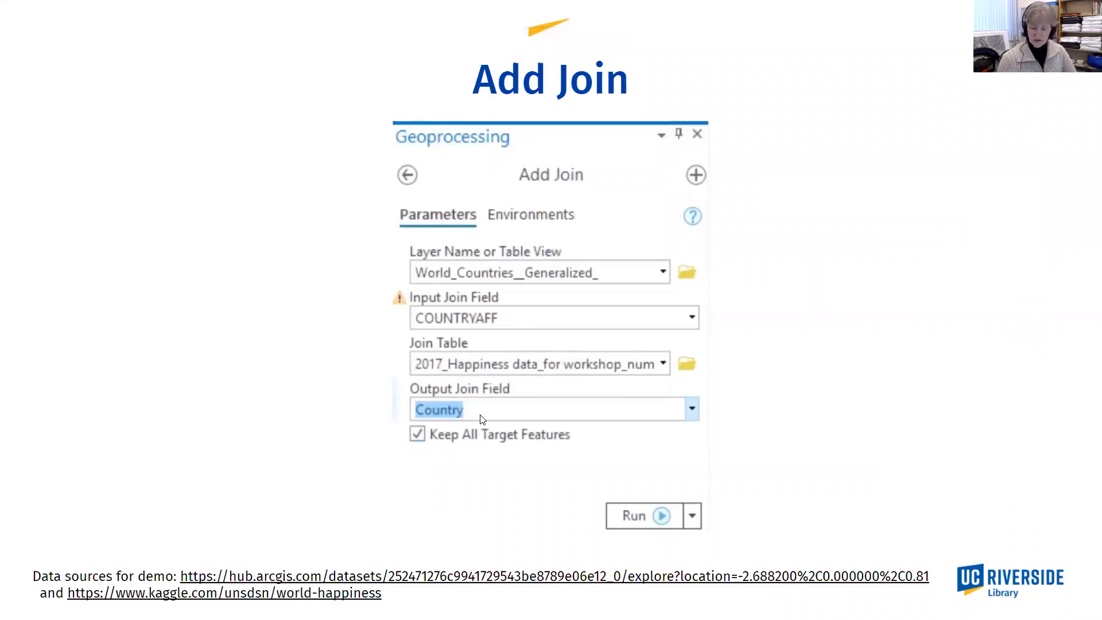
key(Right)
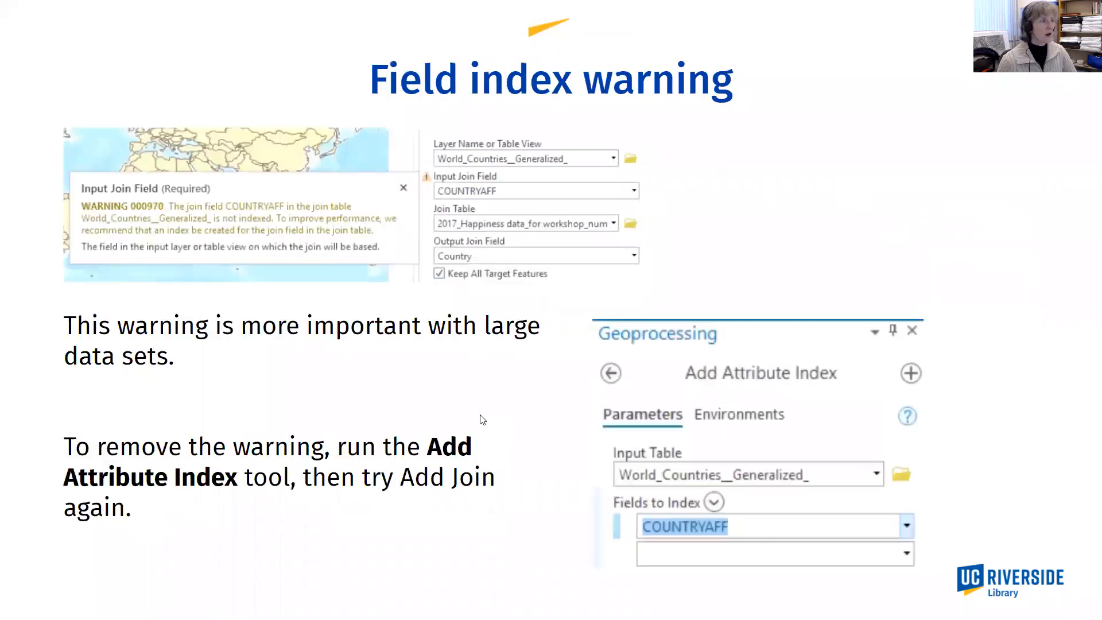
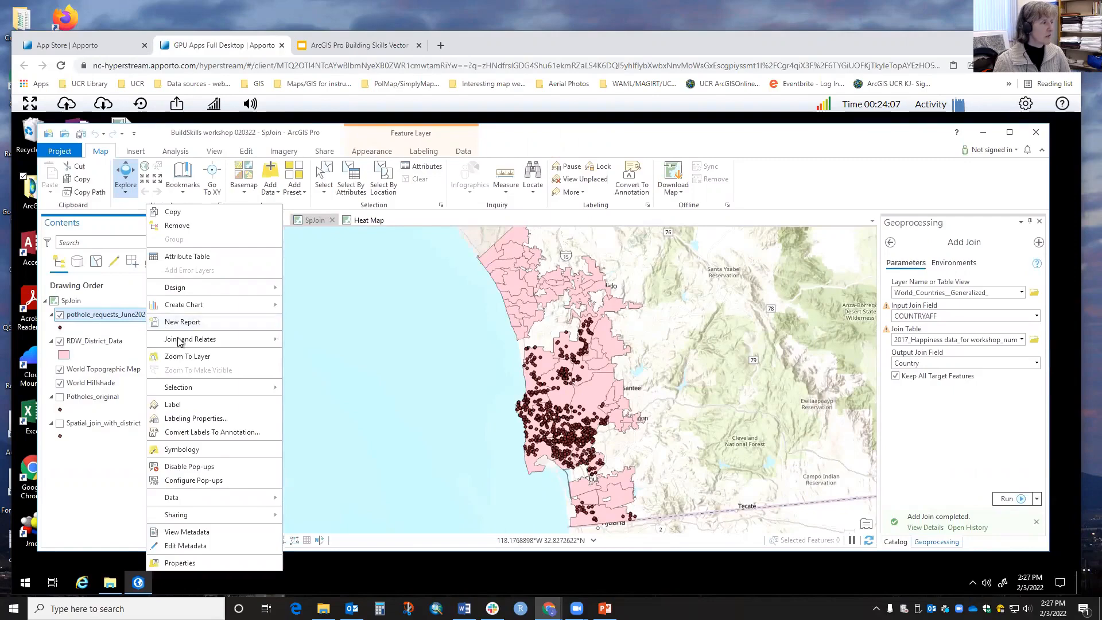
- Set up a Spatial Join on pothole_requests_June2021_XYTableToPoint with RDW_District_Data as join features, and review the output fields in the field map
mouse_move(180, 343)
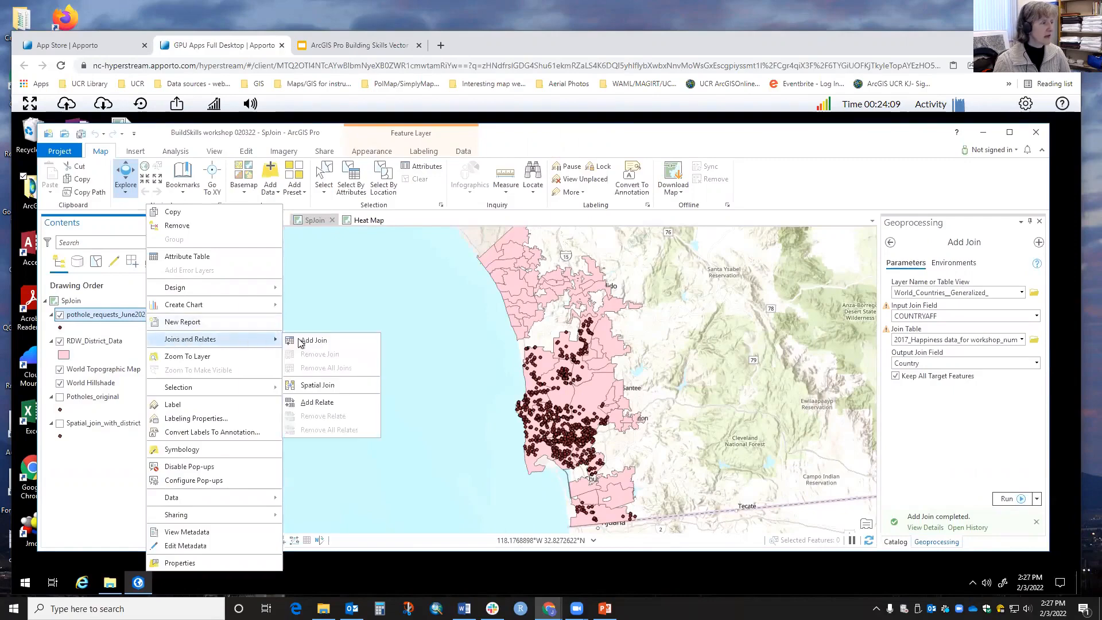
click(318, 385)
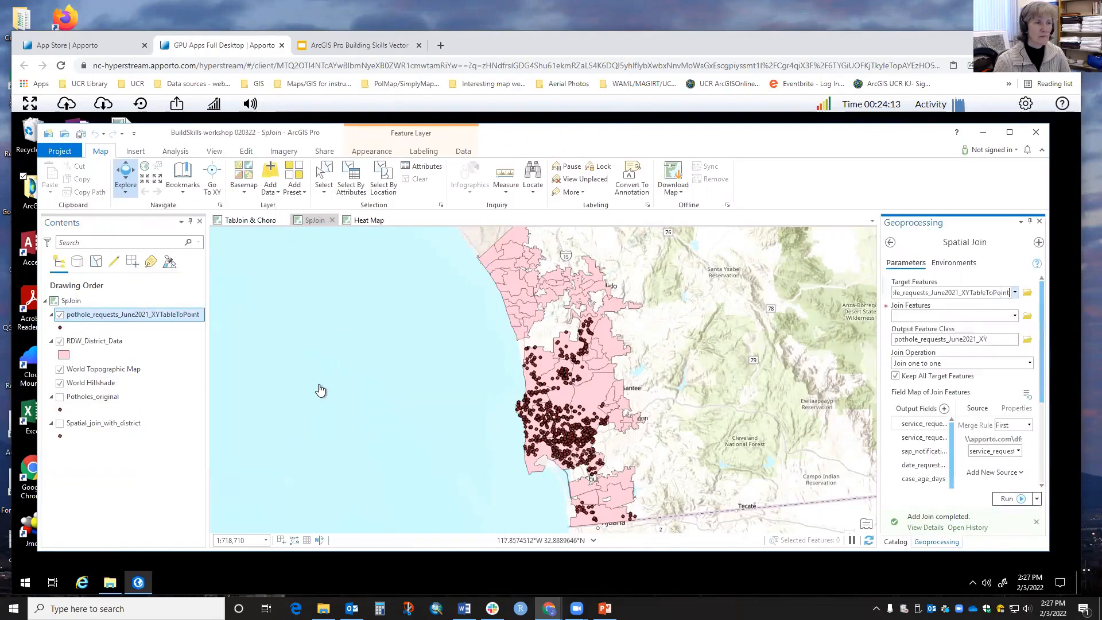
click(1014, 317)
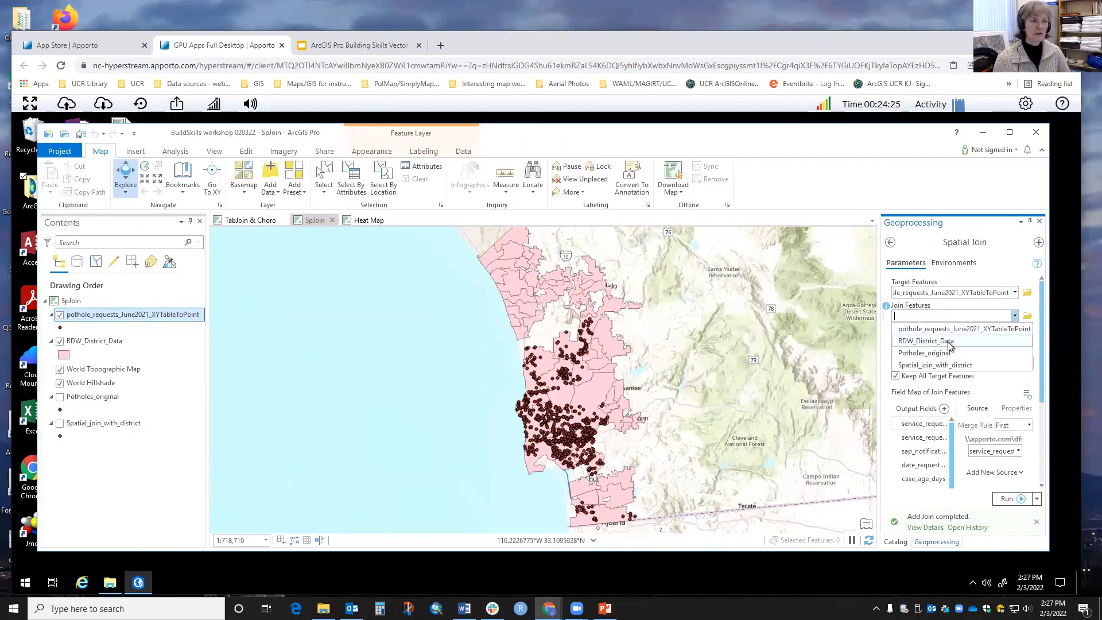
click(949, 341)
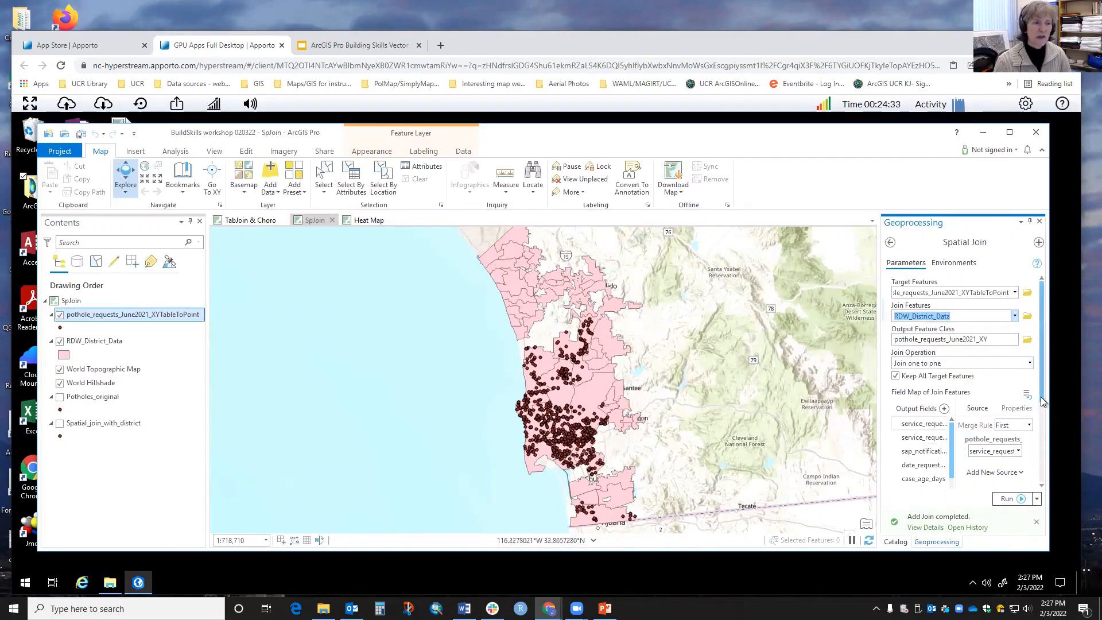
drag(1040, 401, 1032, 449)
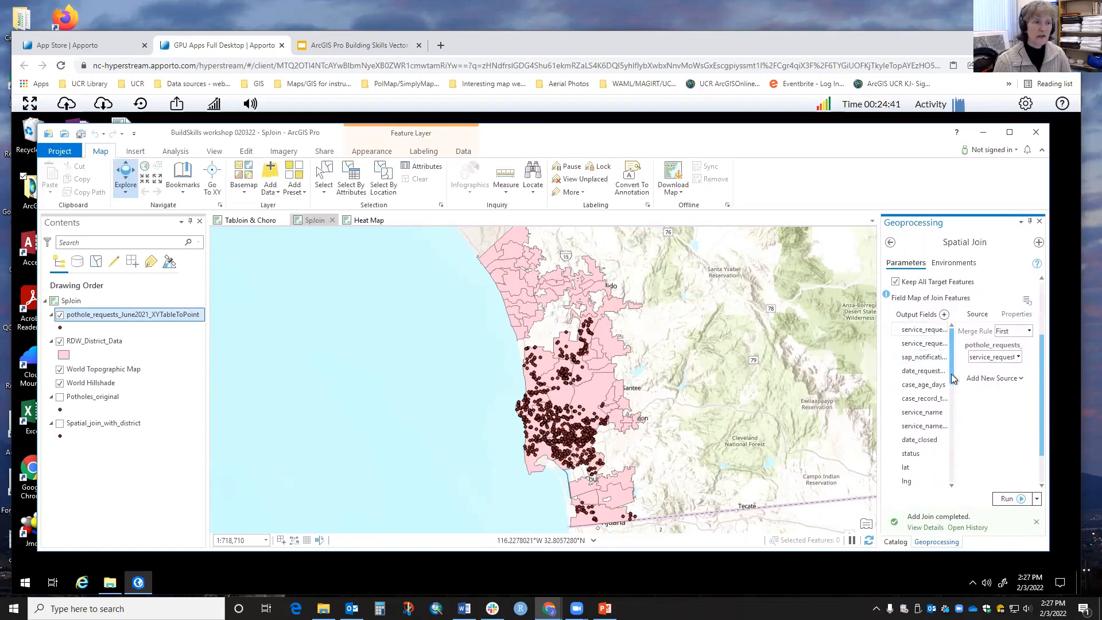
drag(952, 377, 950, 475)
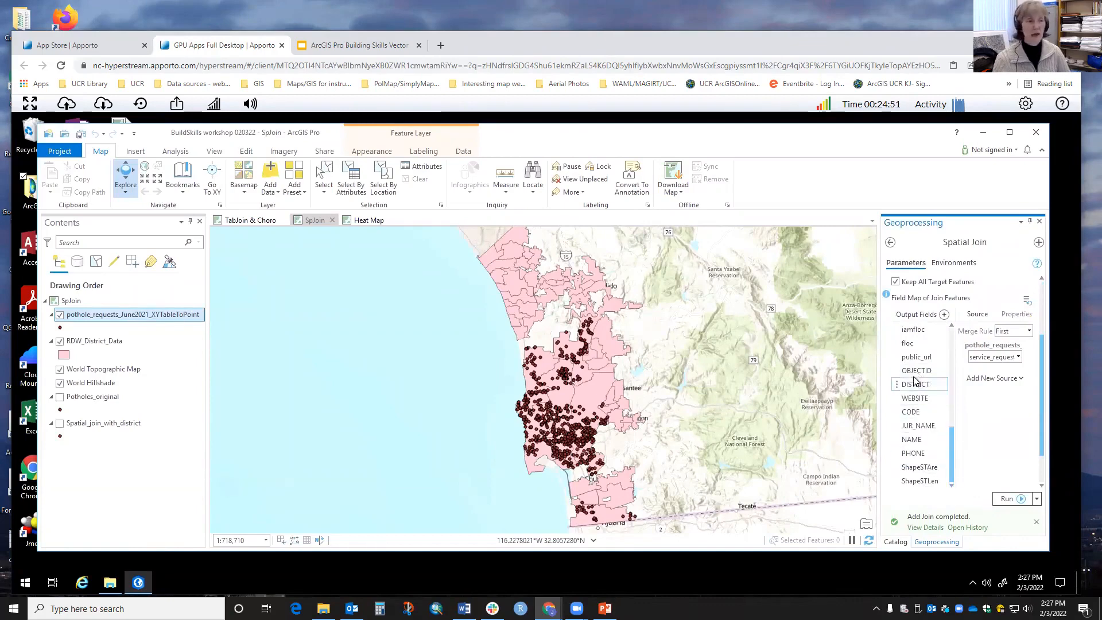
mouse_move(951, 438)
mouse_down()
mouse_move(952, 335)
mouse_move(945, 453)
mouse_up()
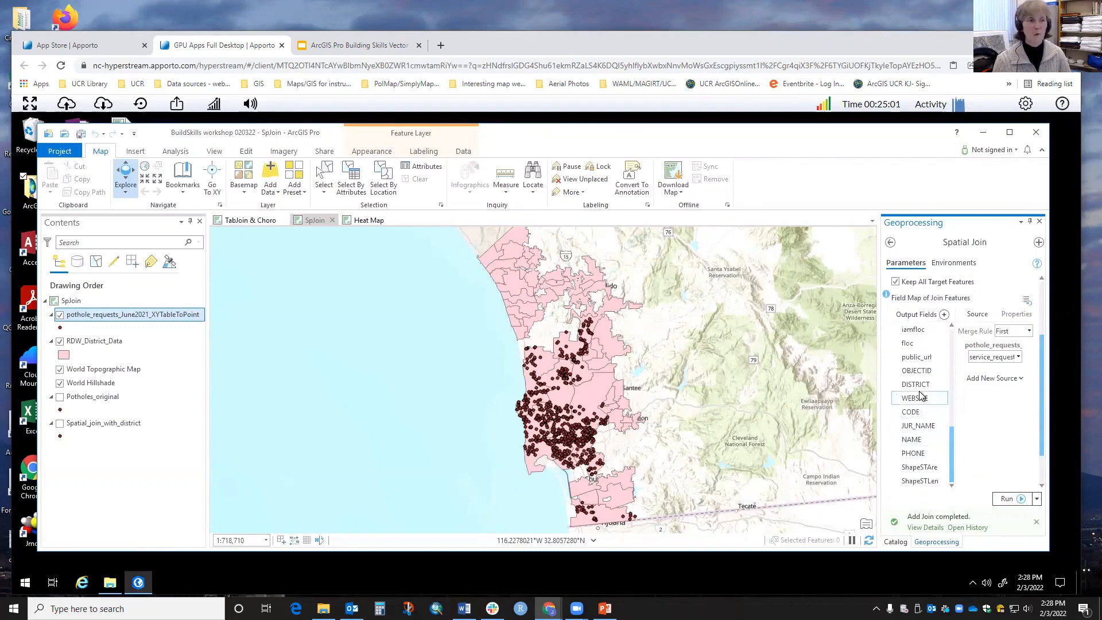
- Check the PHONE output field and the rest of the field map, and run the Spatial Join on the pothole points
click(914, 455)
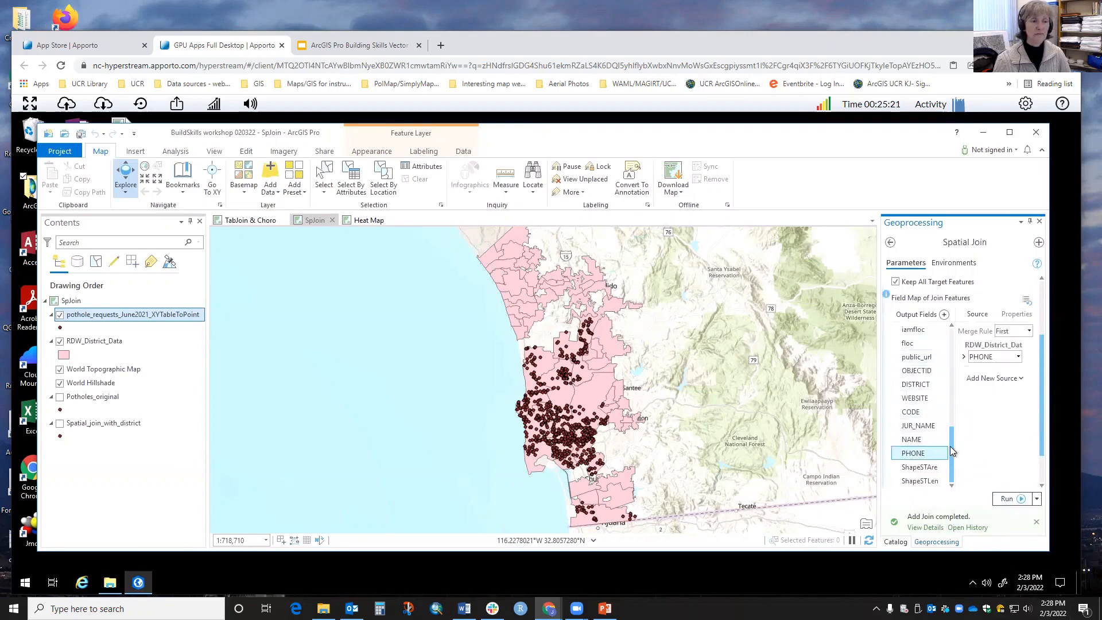
drag(950, 446, 946, 361)
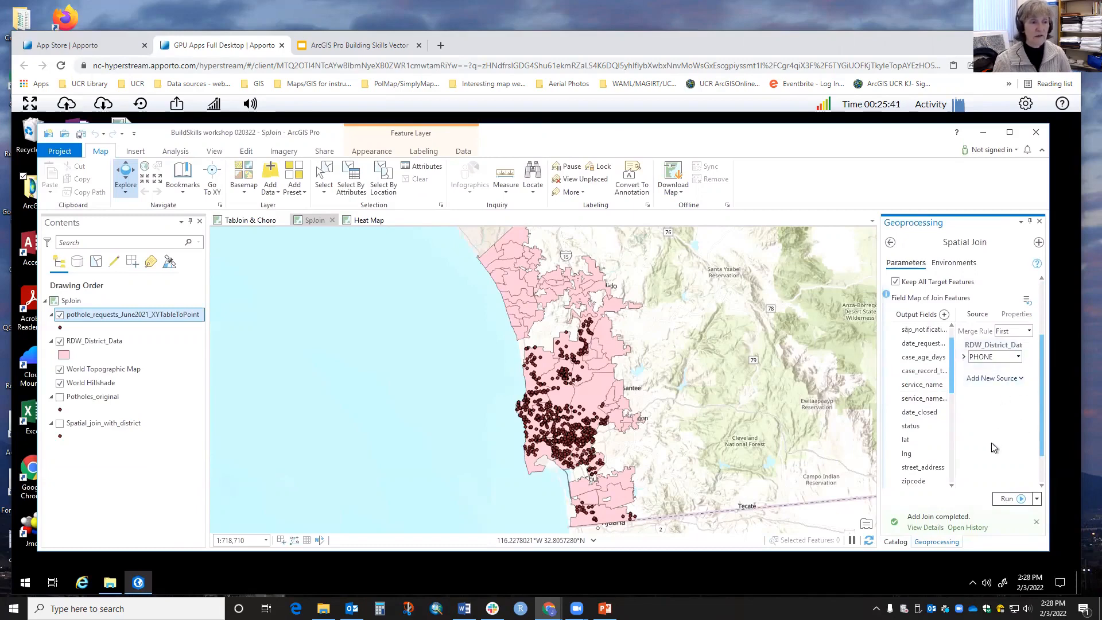
click(1007, 499)
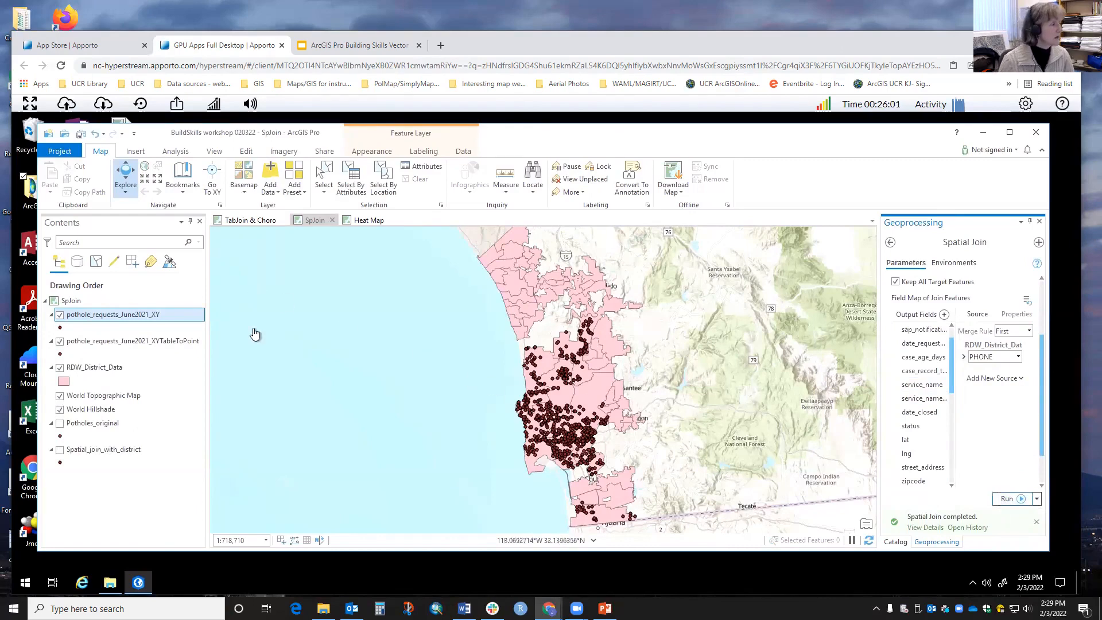
- Turn on the Spatial_join_with_district layer, examine the fields in its attribute table, and close the table
click(59, 450)
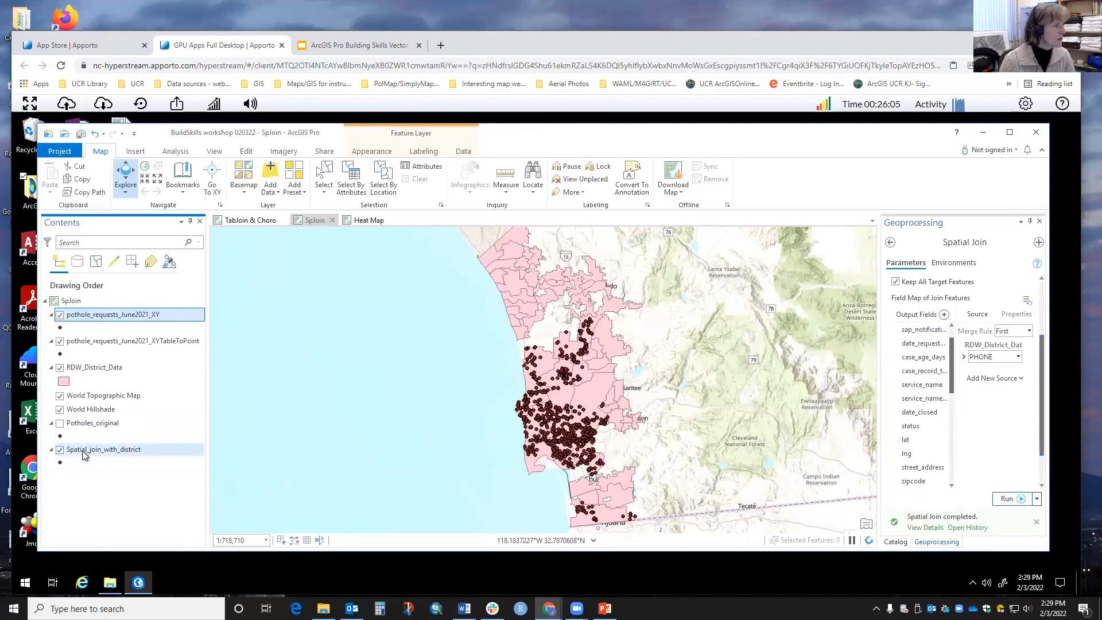
click(83, 451)
right_click(83, 453)
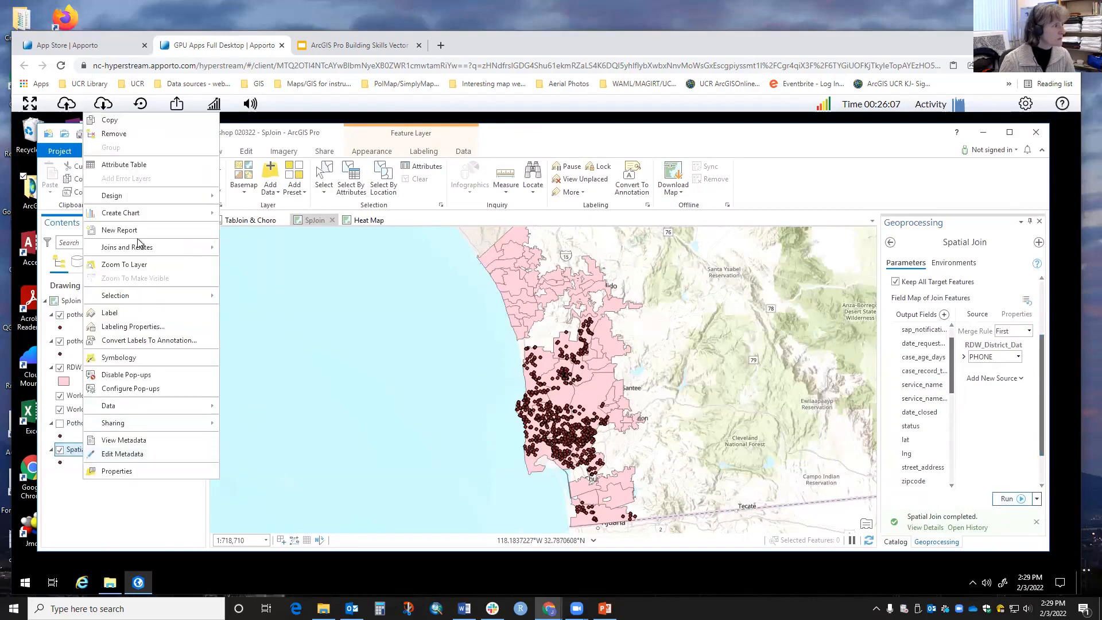
click(125, 166)
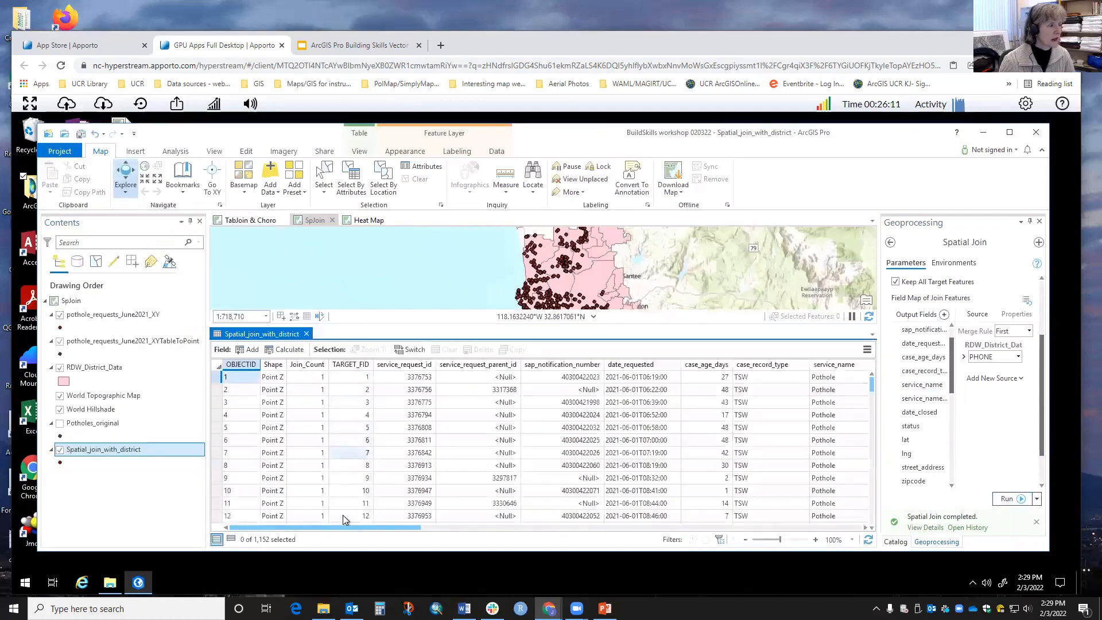
drag(332, 526, 544, 518)
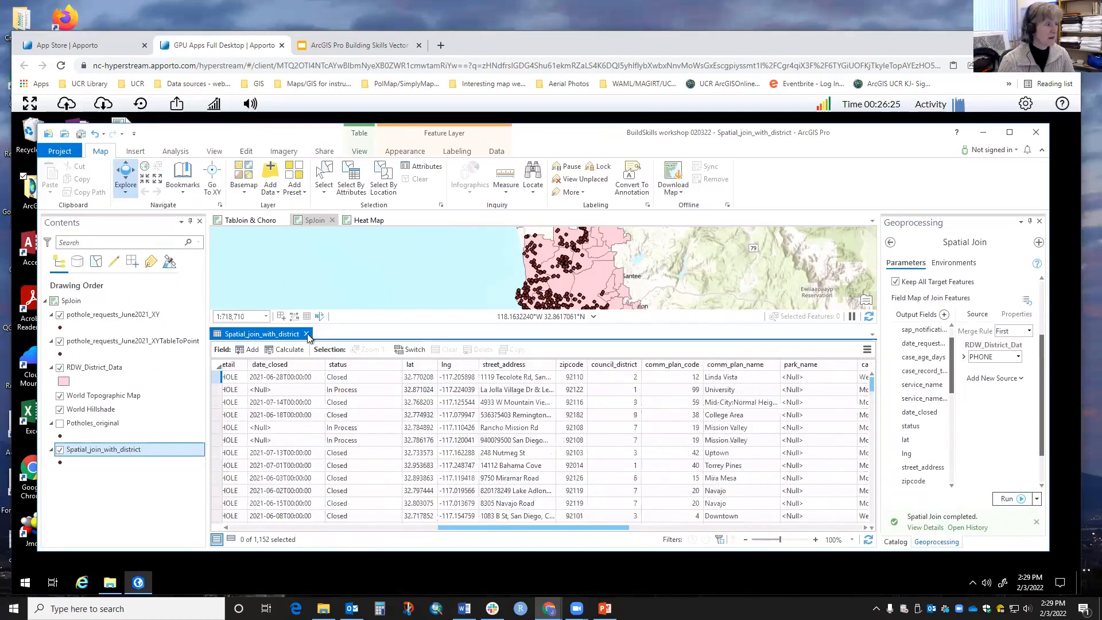
click(306, 334)
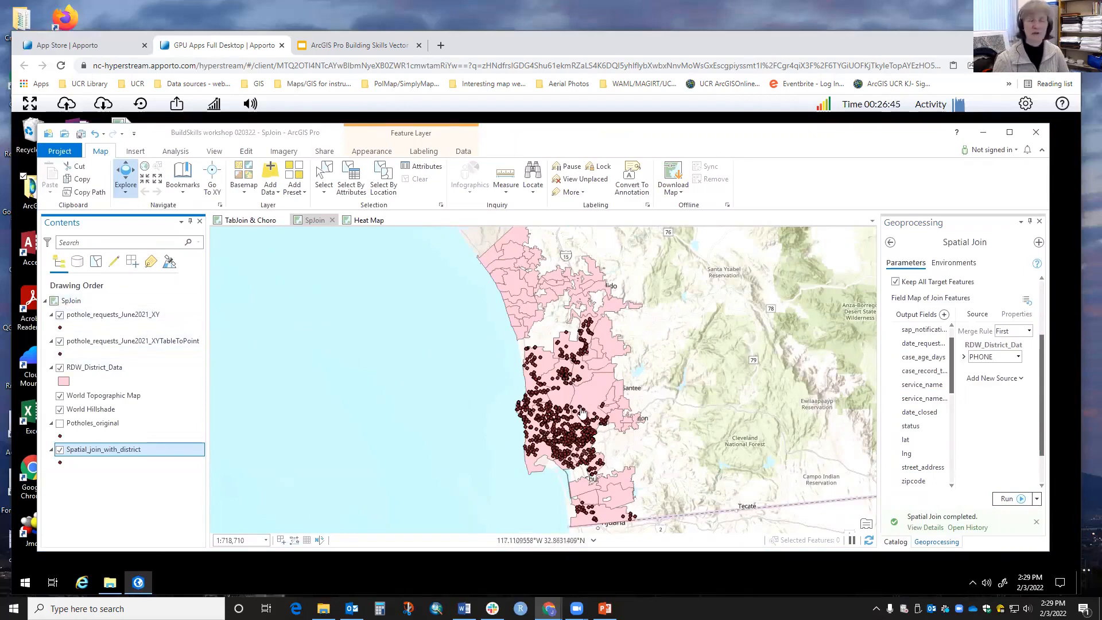
- Set up a Spatial Join with RDW_District_Data as target features and pothole_requests_June2021_XY as join features
right_click(119, 367)
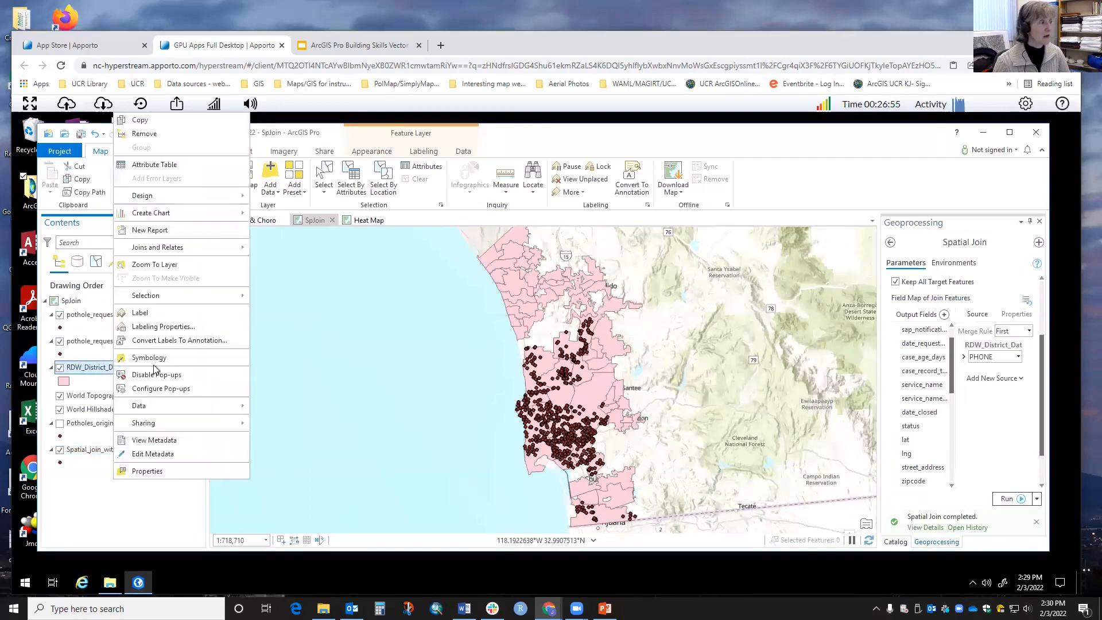
mouse_move(197, 251)
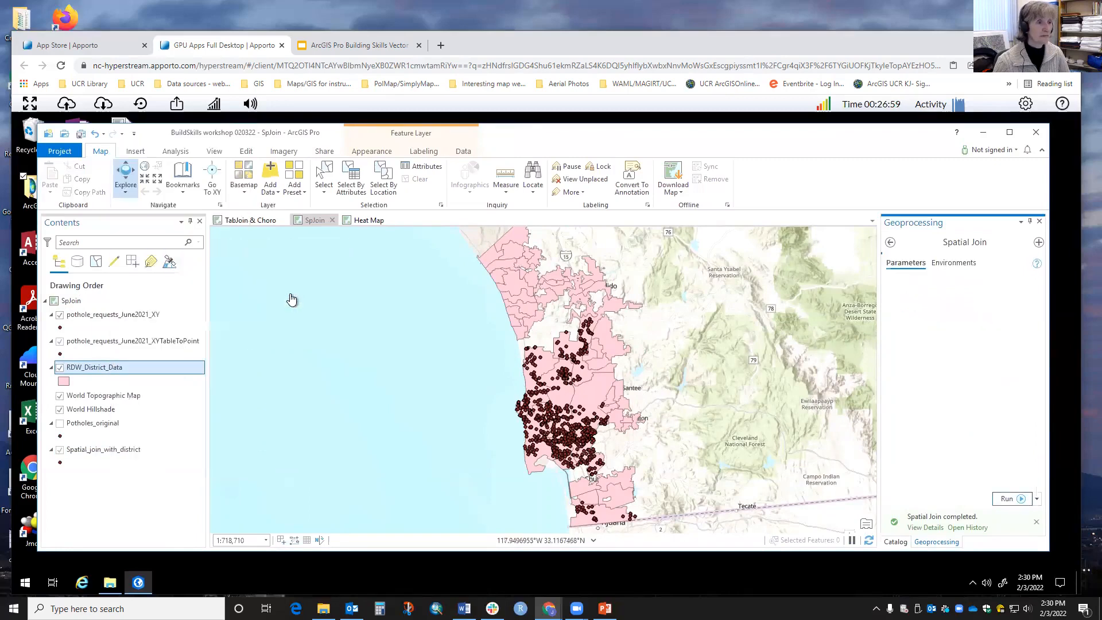
click(290, 295)
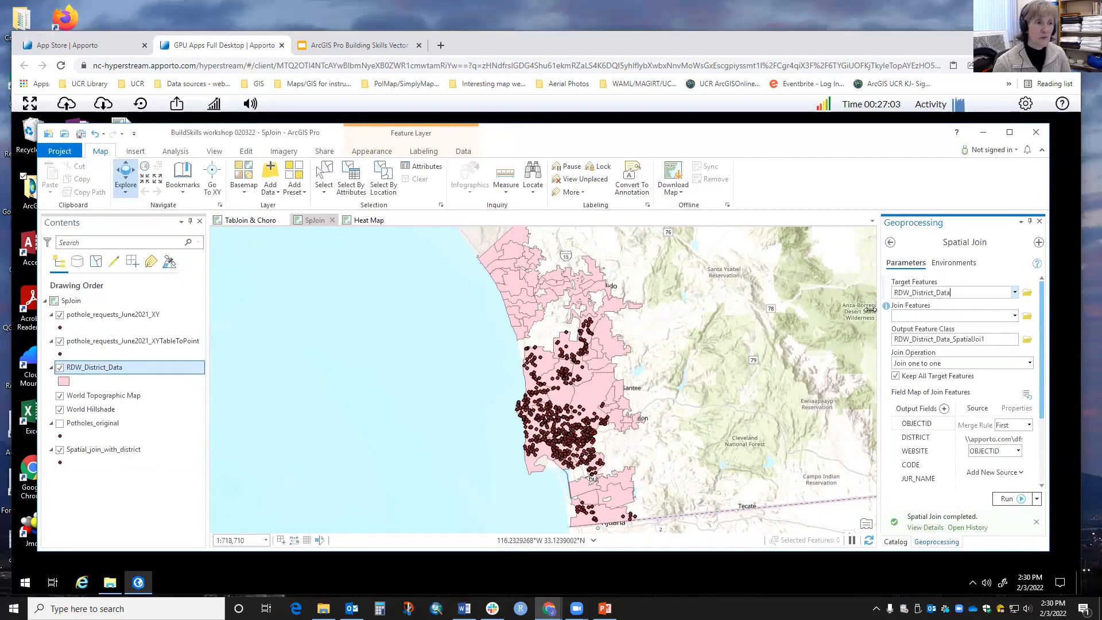
click(1015, 316)
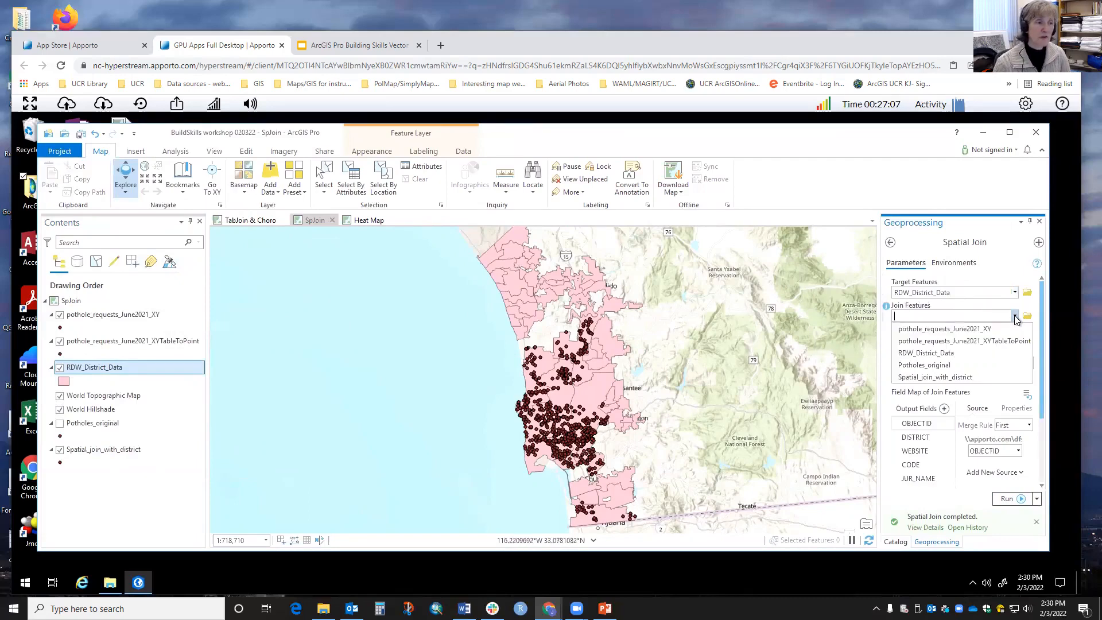
click(987, 331)
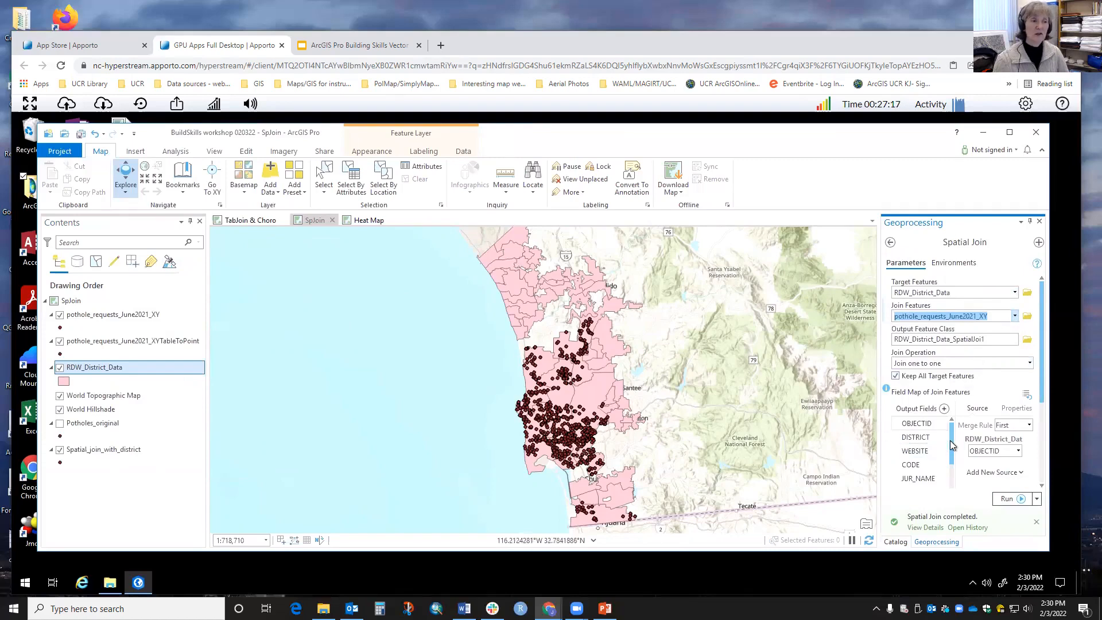
- Review the output fields, set the merge rule for OBJECTID to Count, and run the Spatial Join on the districts
scroll(950, 442, down, 3)
scroll(951, 450, down, 5)
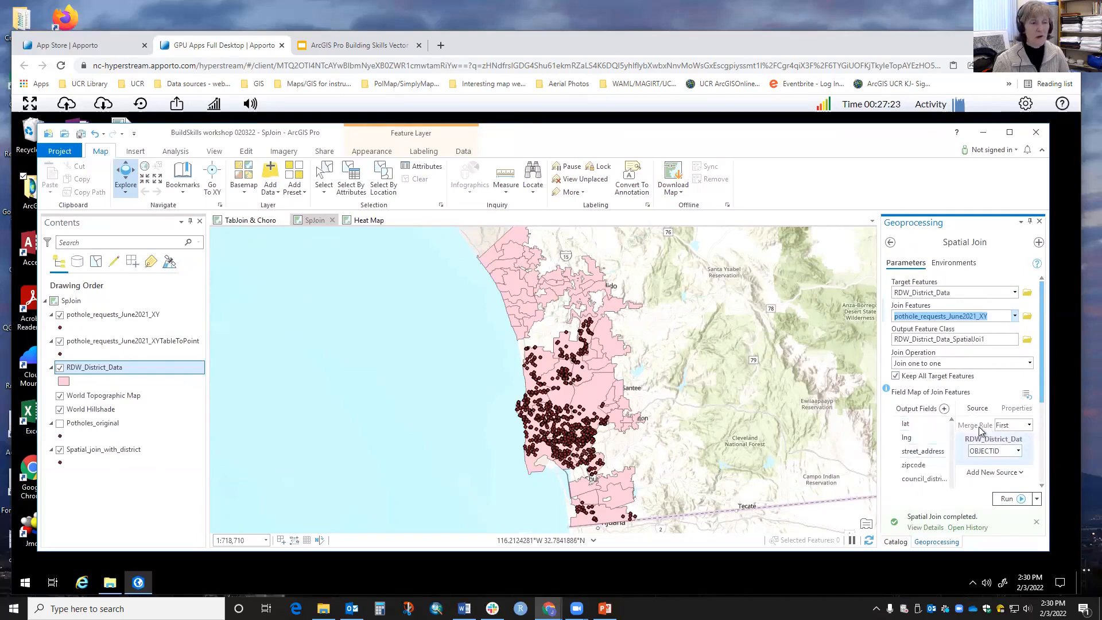
click(1028, 426)
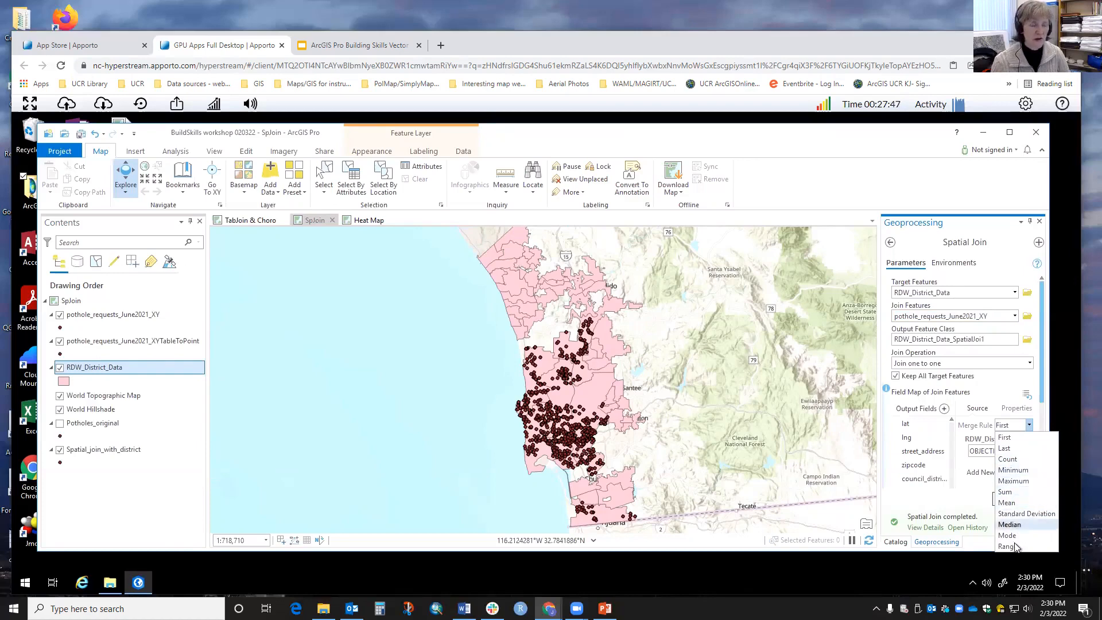
click(1013, 460)
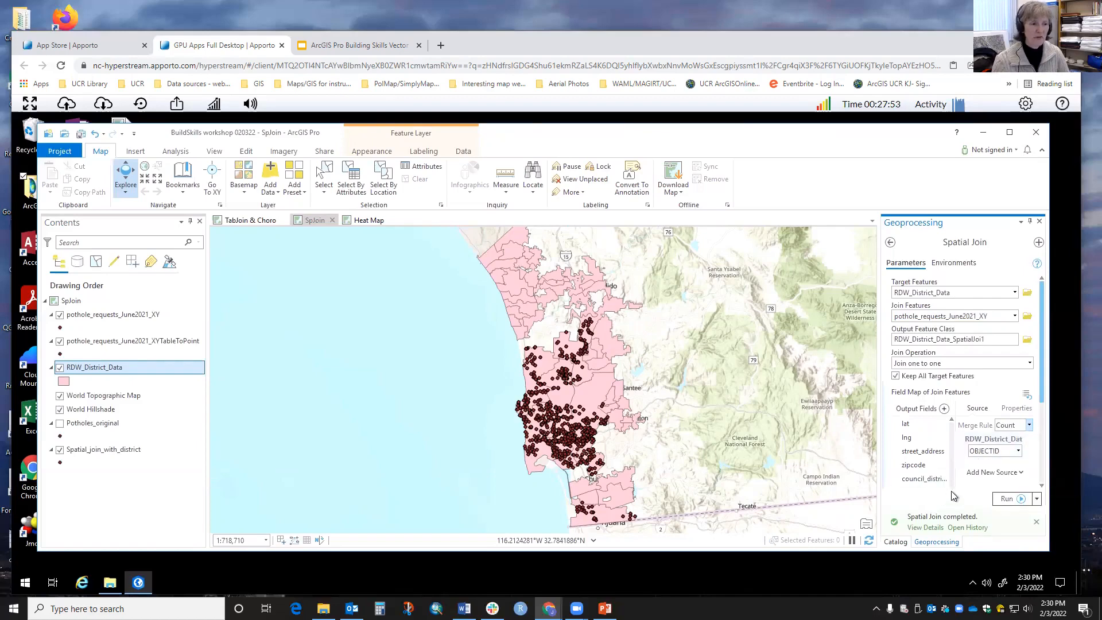
click(967, 524)
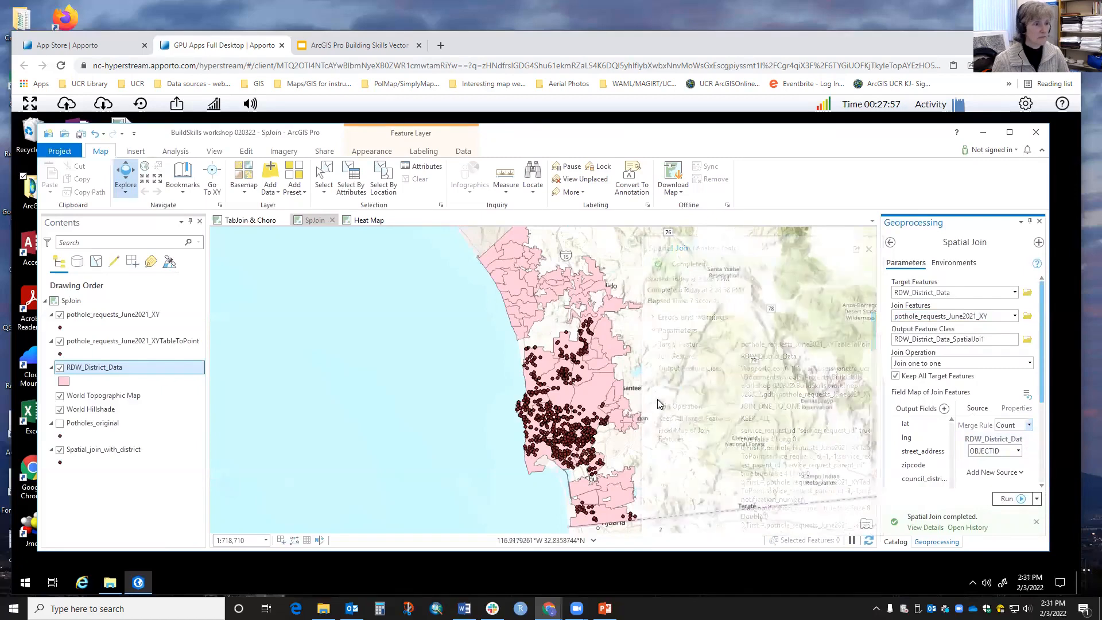
click(1006, 499)
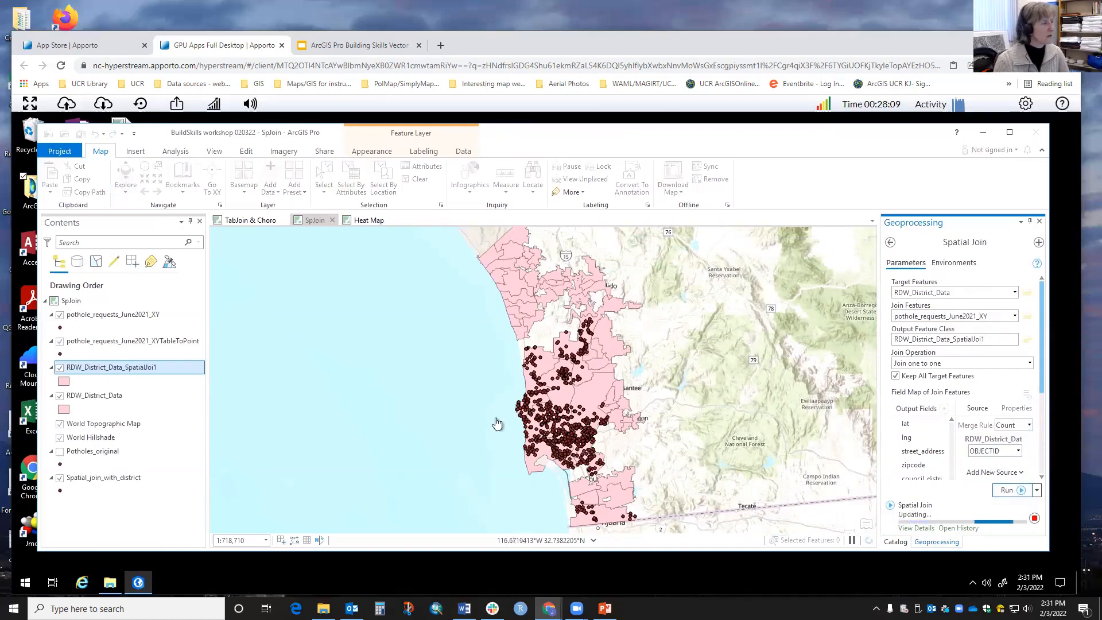
- Examine the Join_Count values of all districts in the RDW_District_Data_SpatialJoi1 attribute table, and close the table
right_click(161, 366)
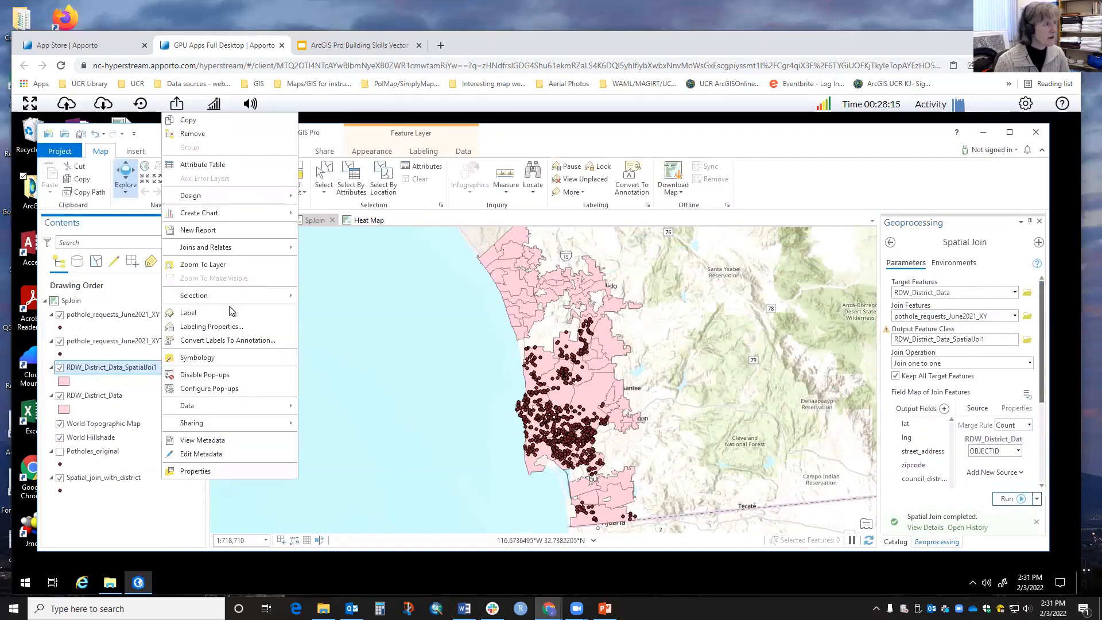
click(202, 165)
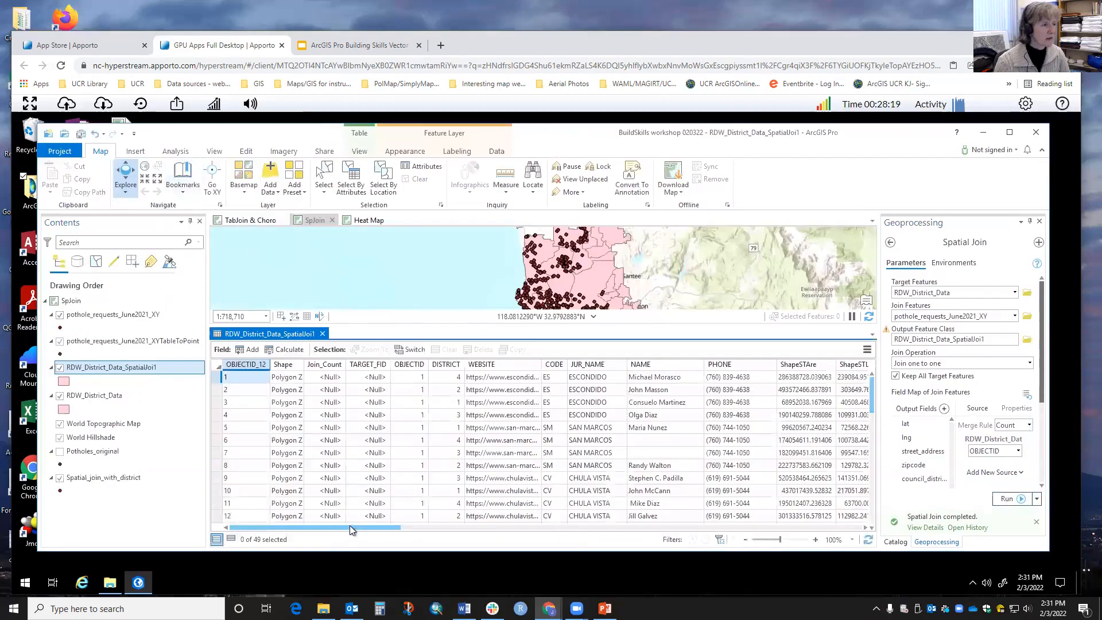
mouse_move(350, 529)
mouse_down()
mouse_move(425, 526)
mouse_move(339, 529)
mouse_up()
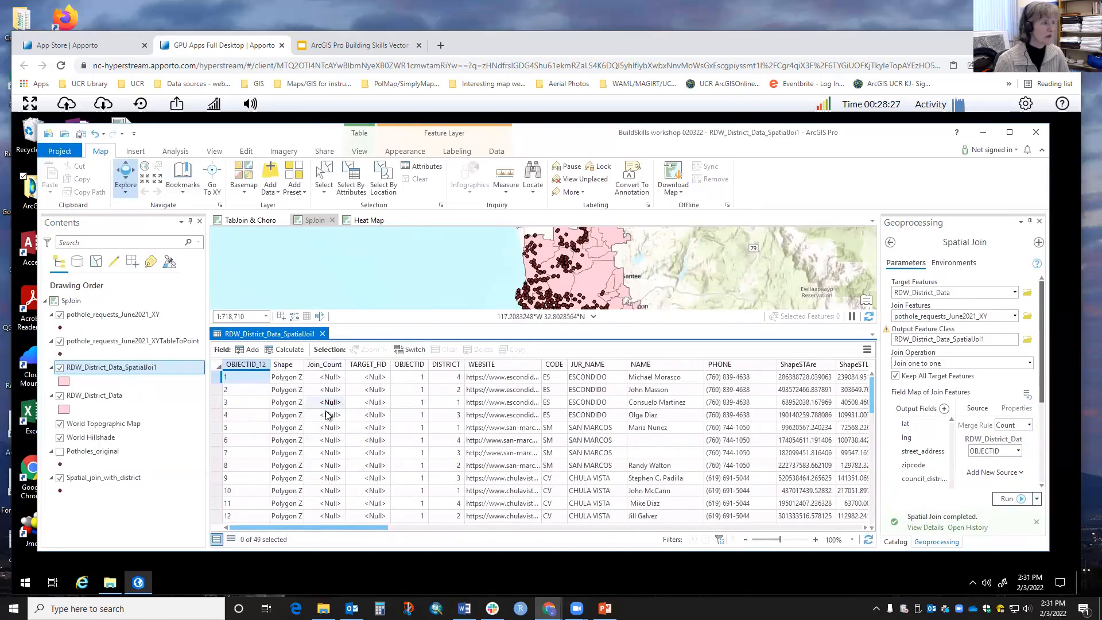
scroll(328, 414, down, 11)
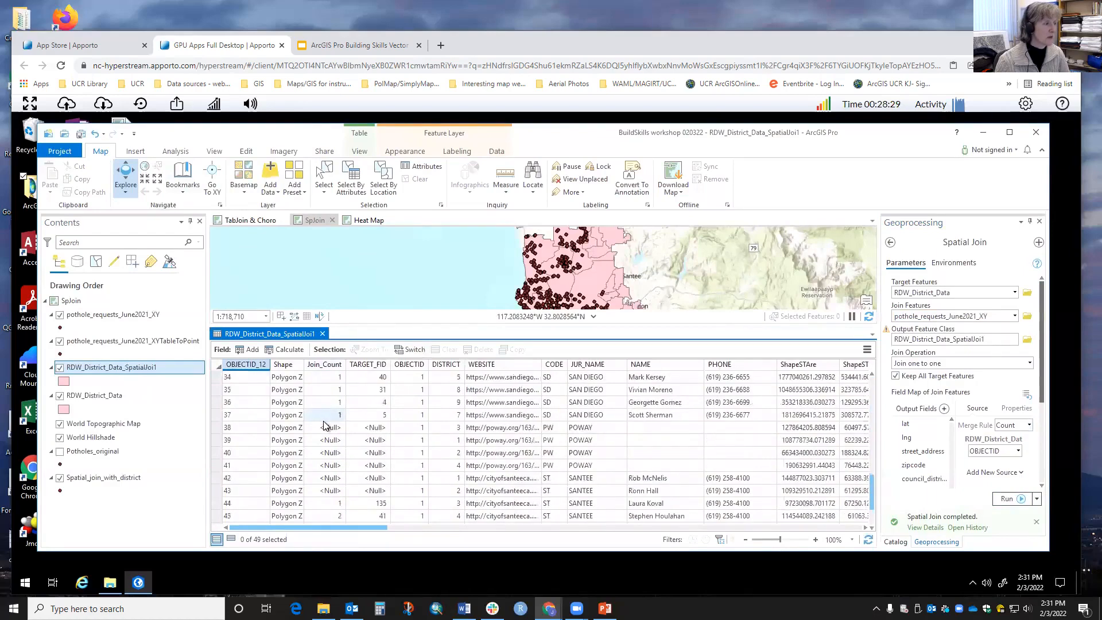
scroll(326, 426, down, 2)
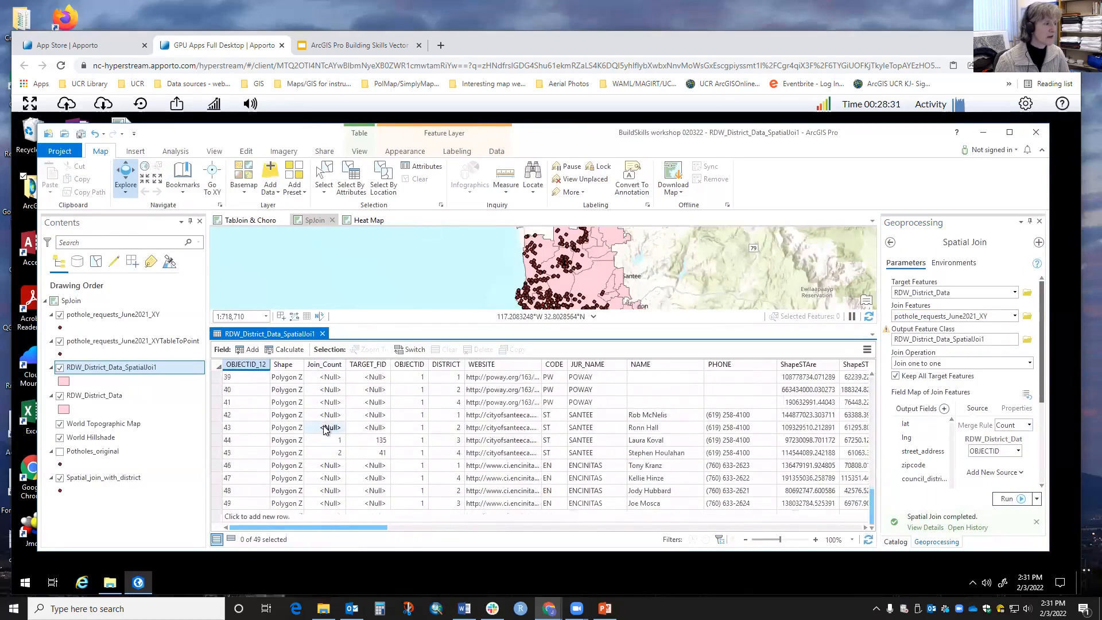
scroll(326, 427, up, 5)
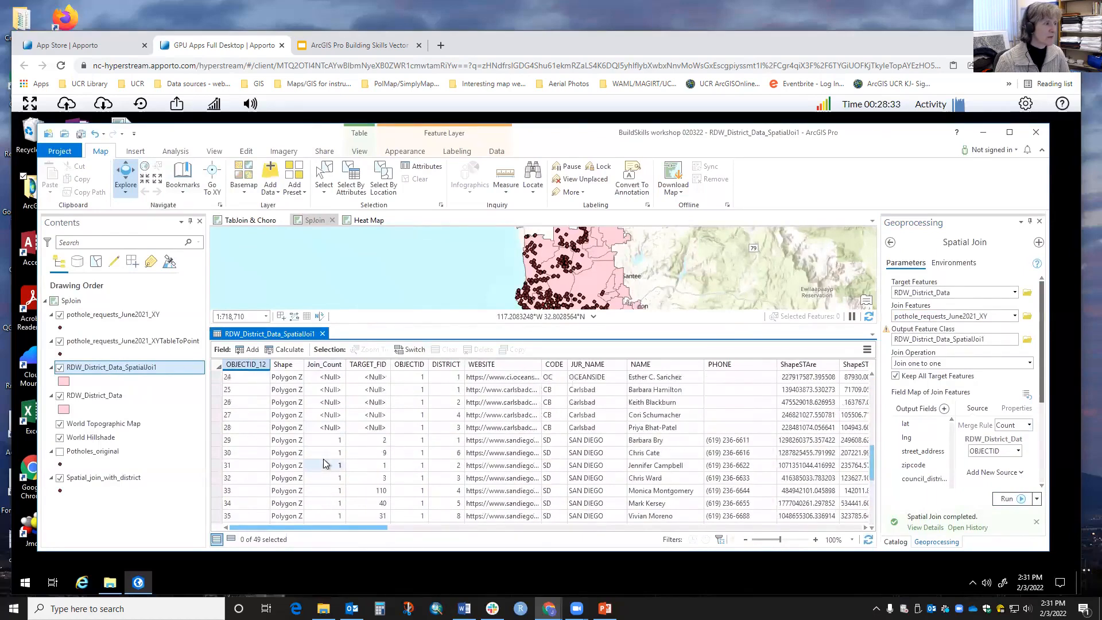
scroll(326, 453, up, 8)
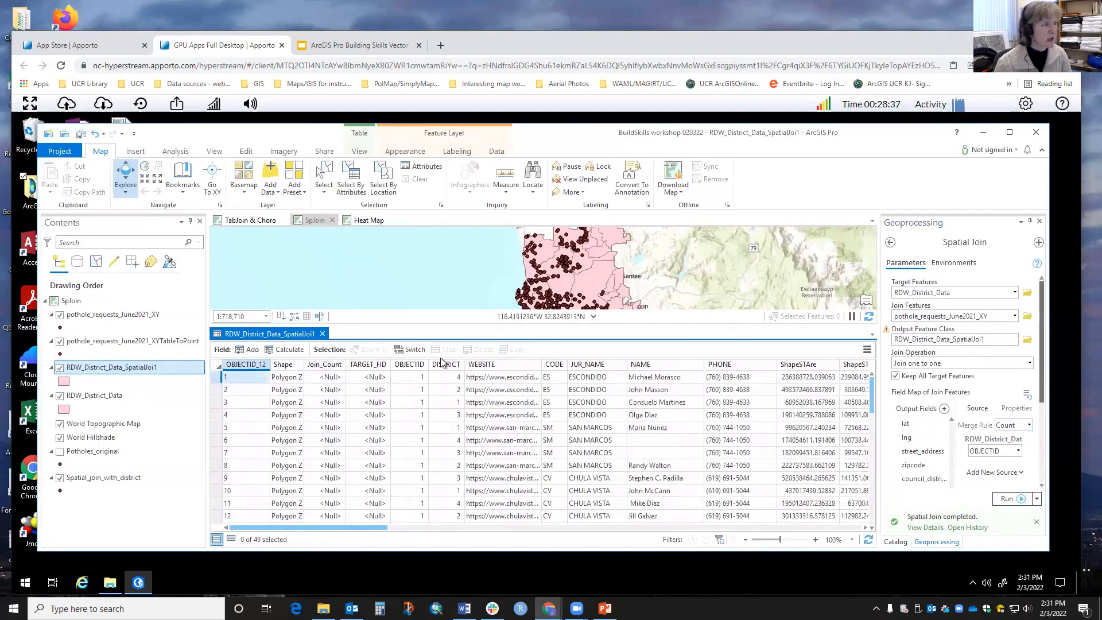
click(323, 334)
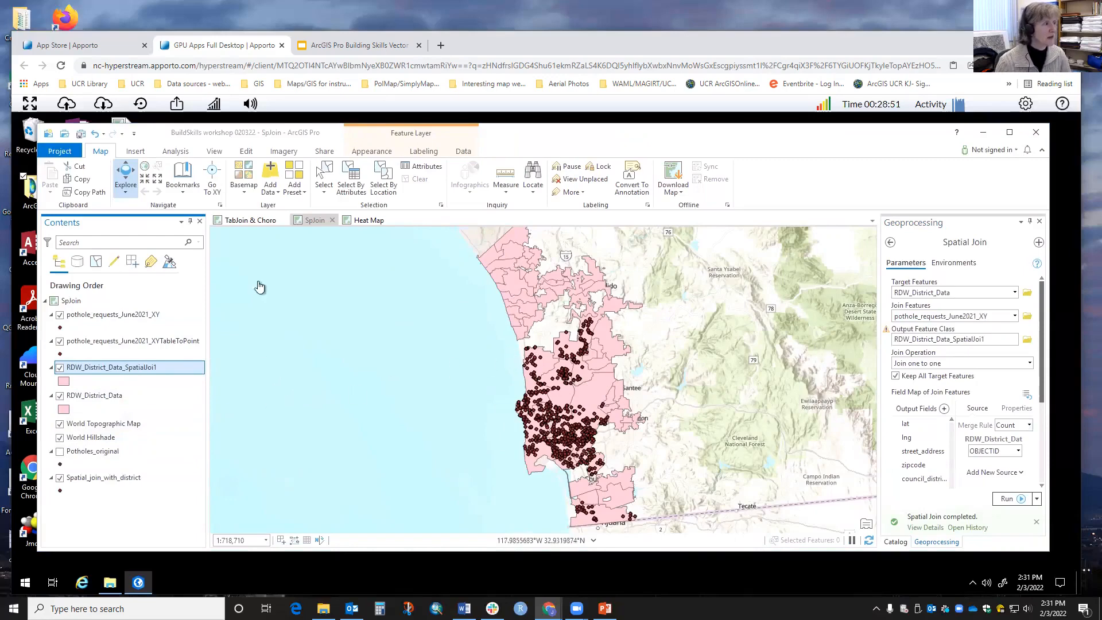
- Switch to the Google Slides presentation, resume the slideshow and advance to the "Example: add polygon data to points (3)" slide
click(336, 50)
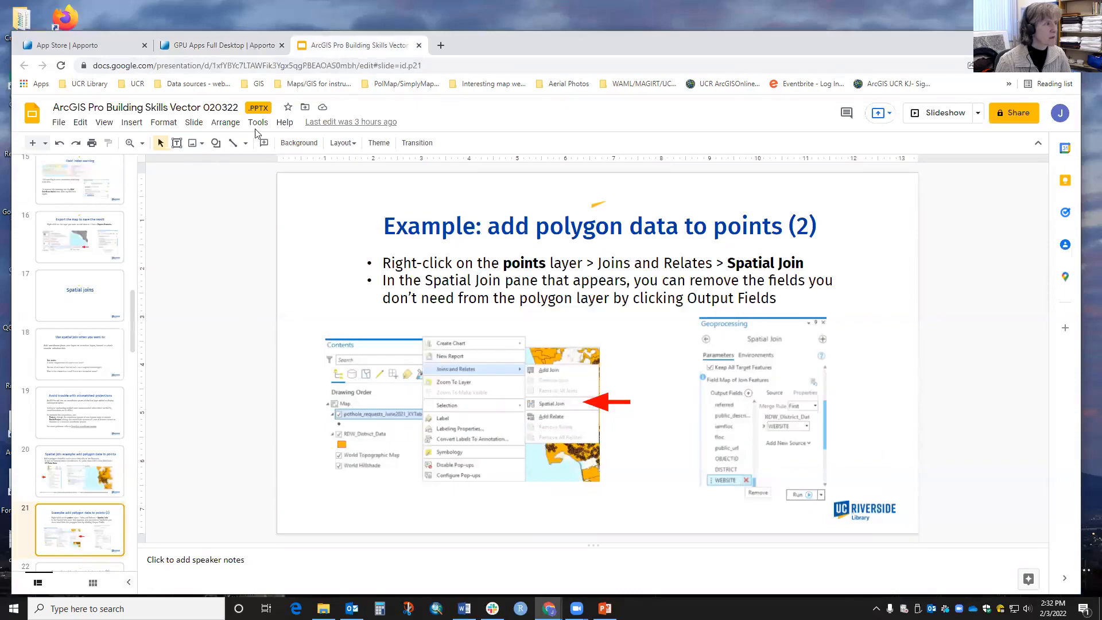
click(939, 114)
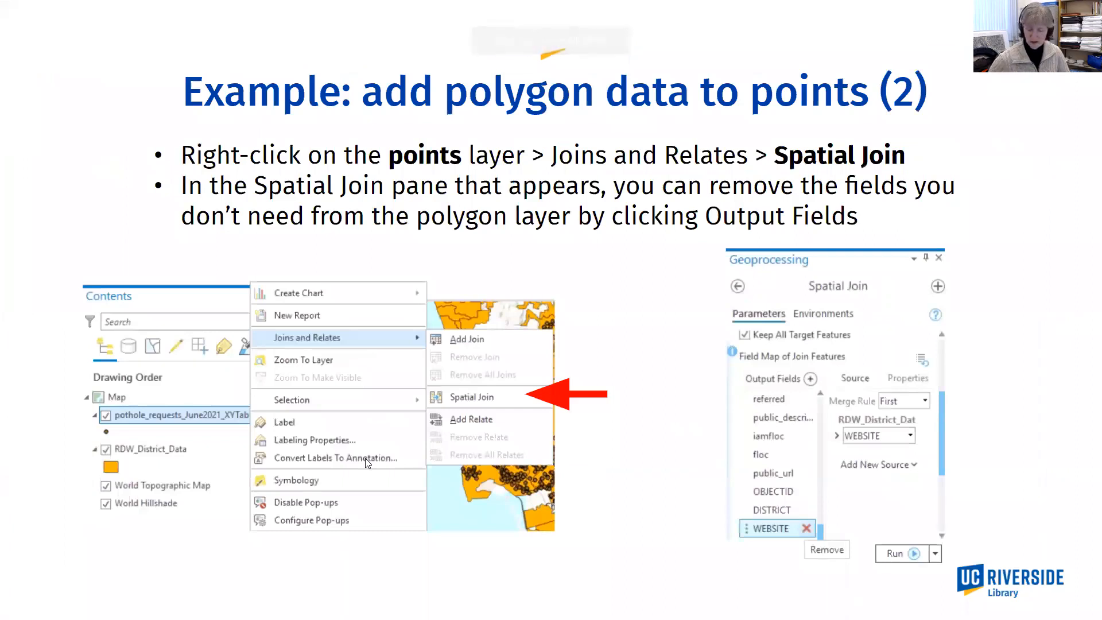
key(Right)
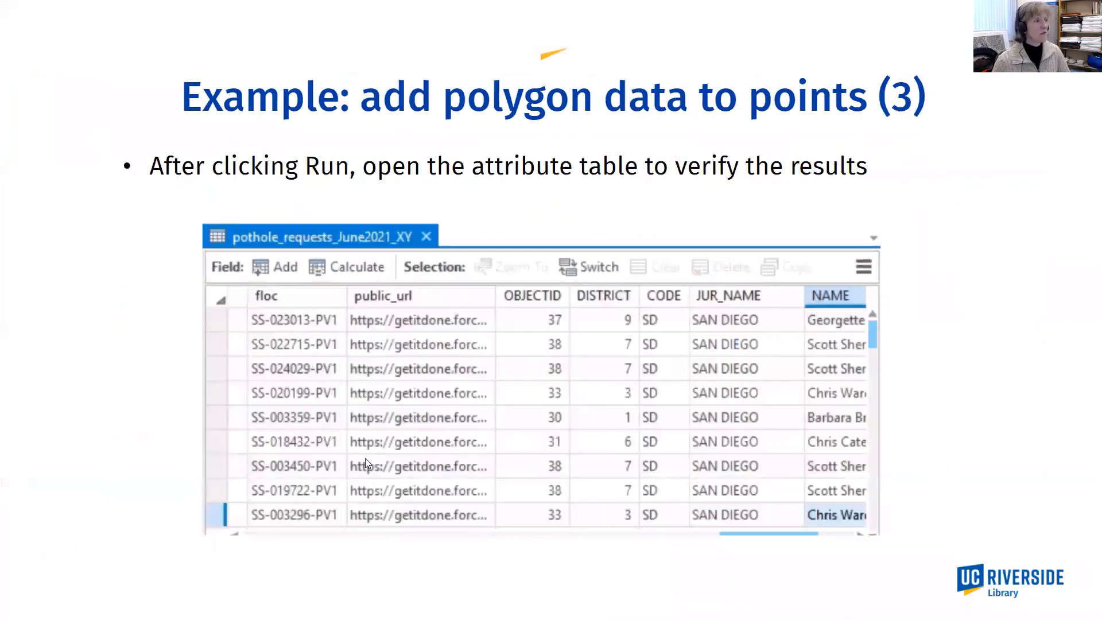